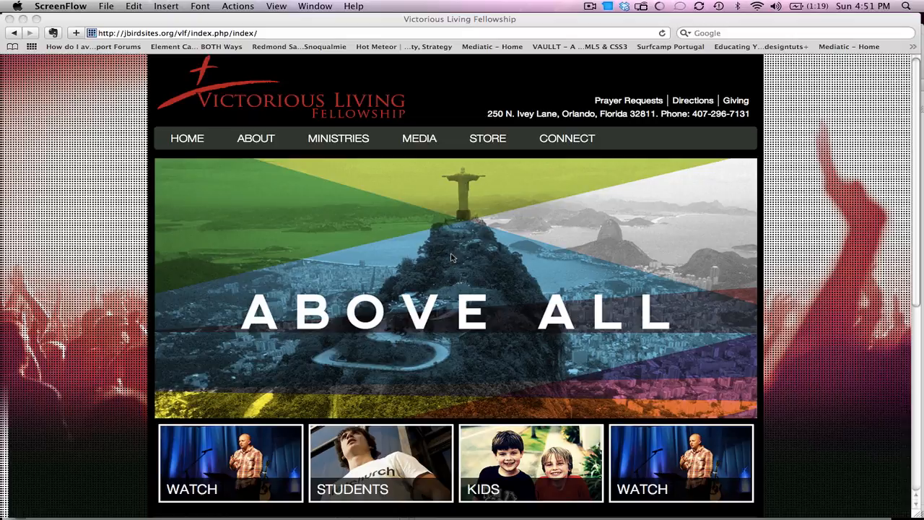
Step: Open the church site's What We Believe page under About and scroll down to its footer
click(264, 141)
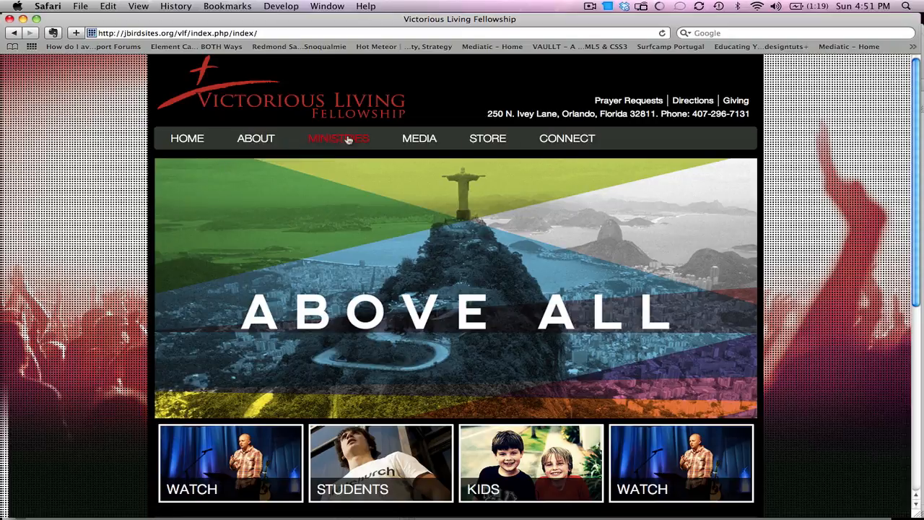
click(266, 157)
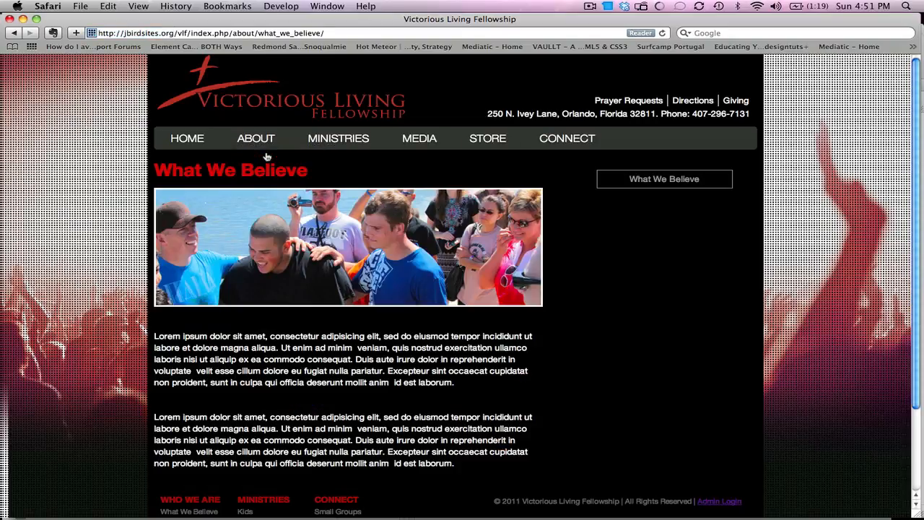
drag(915, 136, 917, 87)
scroll(917, 86, down, 1)
scroll(917, 75, up, 1)
drag(916, 74, 922, 189)
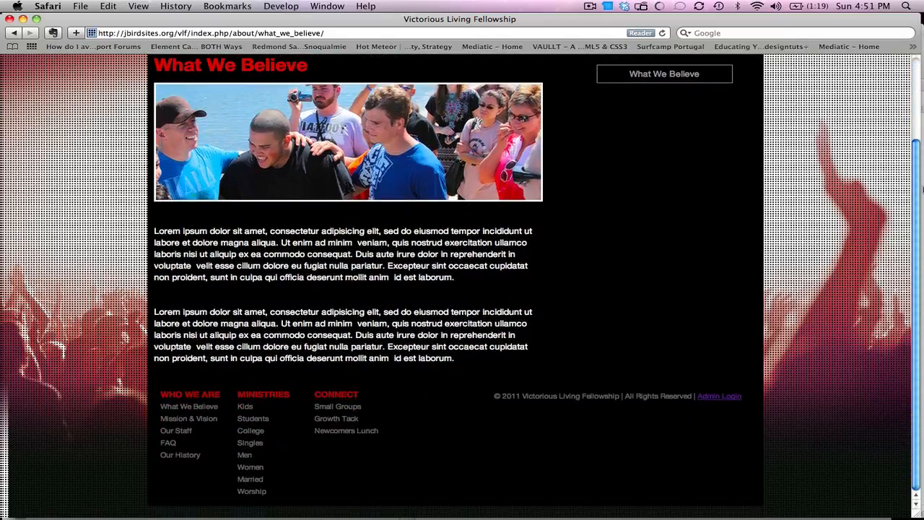
Step: Log into the ExpressionEngine control panel through the footer's Admin Login with the admin username and password
click(732, 398)
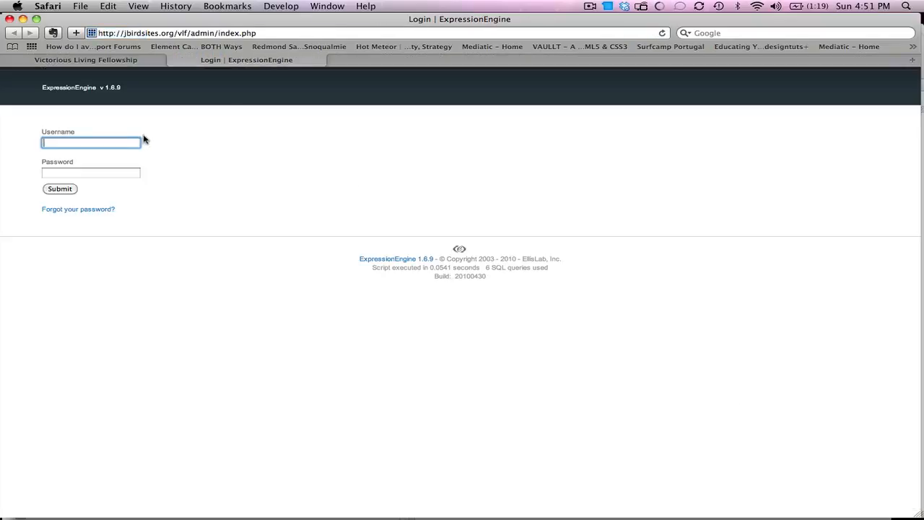
key(Tab)
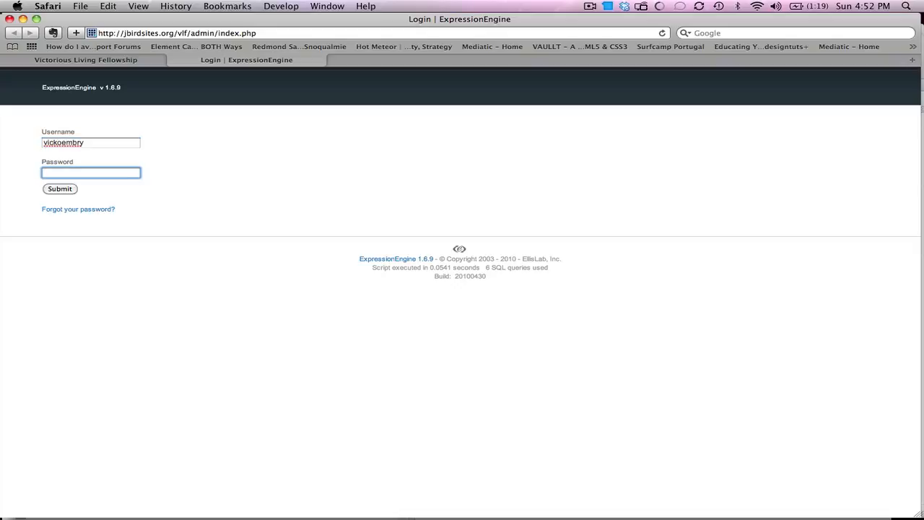
text(********)
key(Return)
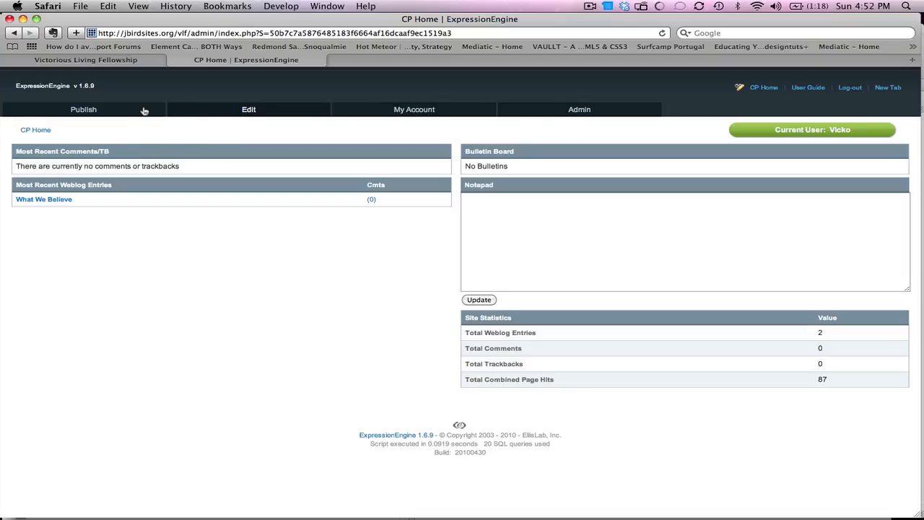
mouse_move(131, 108)
click(144, 61)
drag(921, 179, 914, 104)
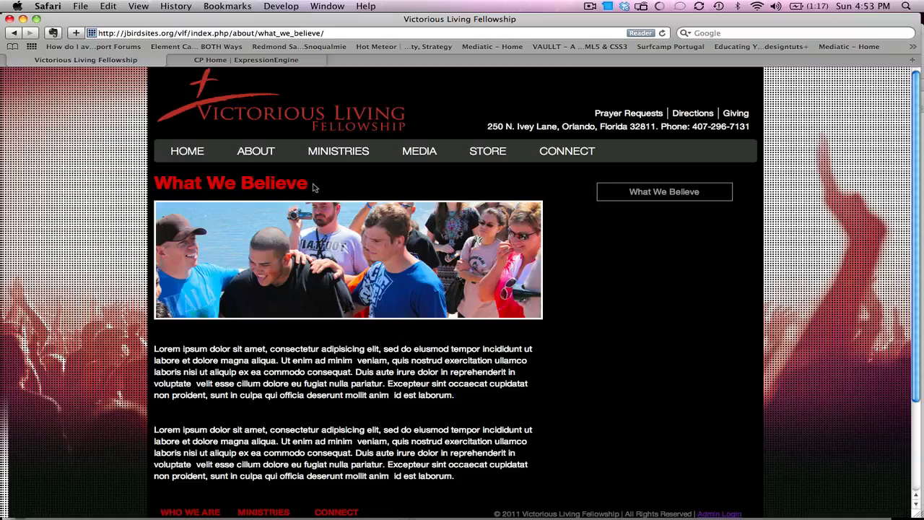
drag(313, 187, 153, 185)
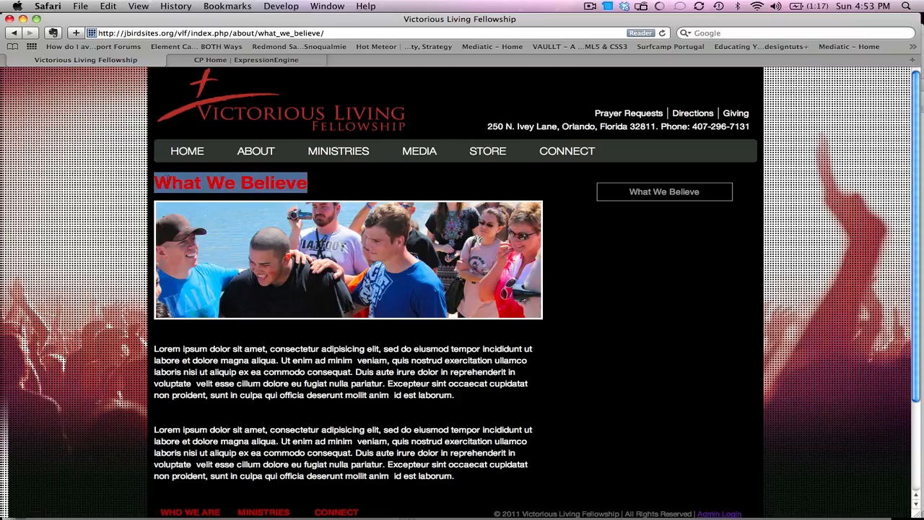
click(215, 235)
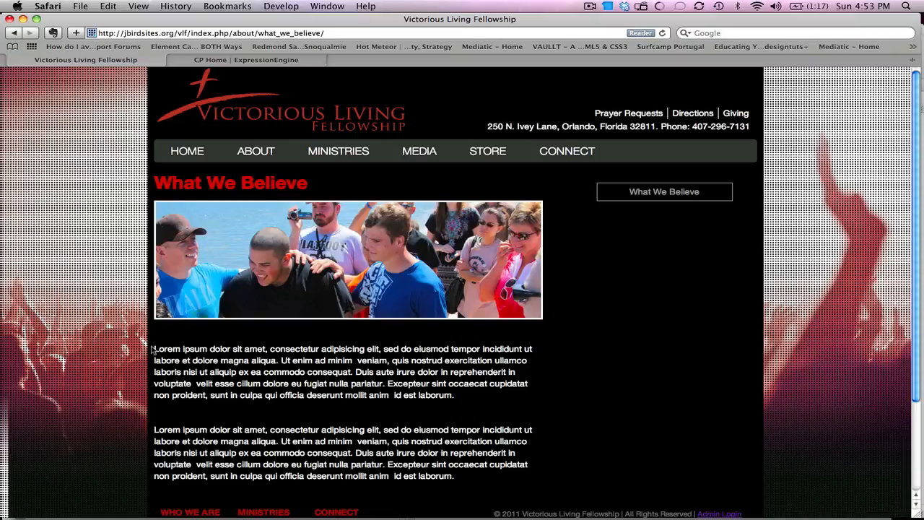
drag(152, 348, 476, 477)
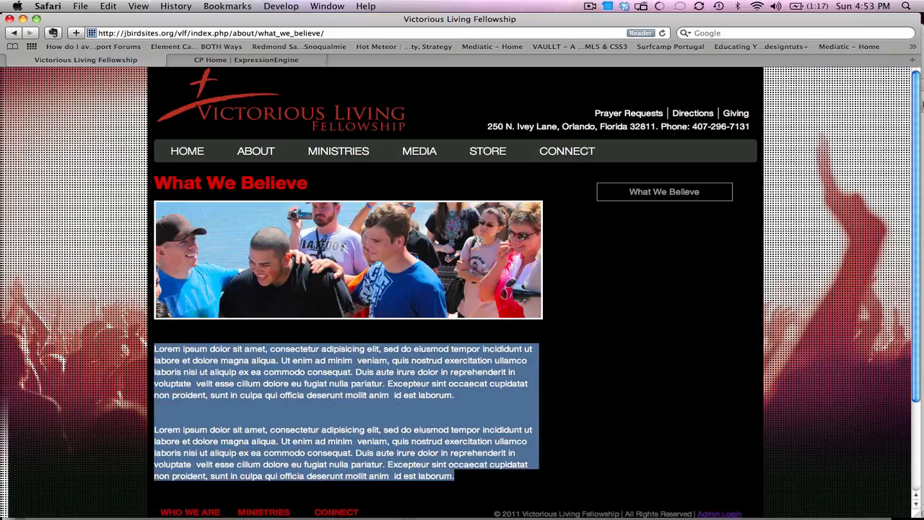
scroll(915, 106, down, 1)
scroll(916, 107, up, 1)
click(273, 60)
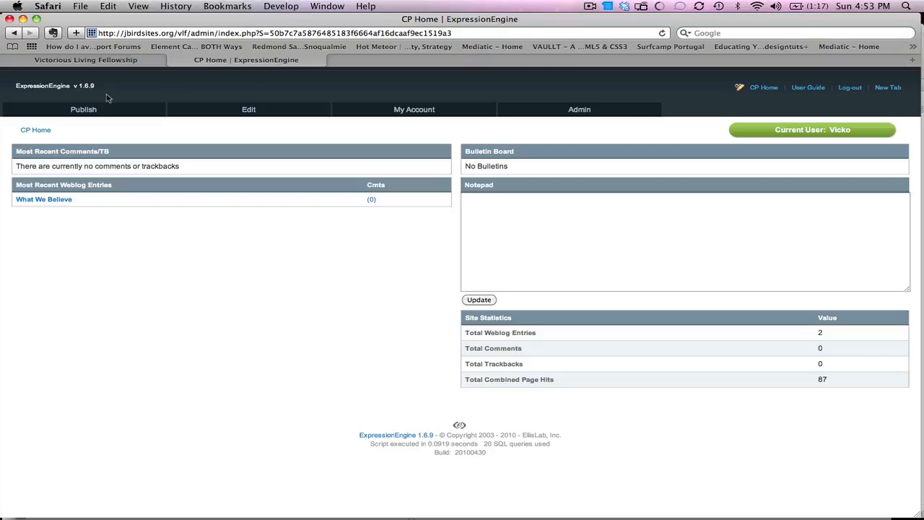
click(108, 60)
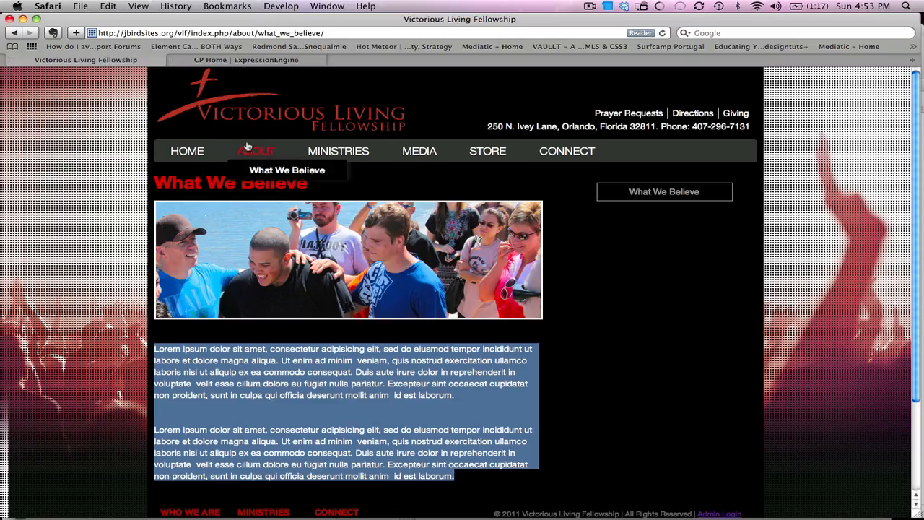
click(237, 62)
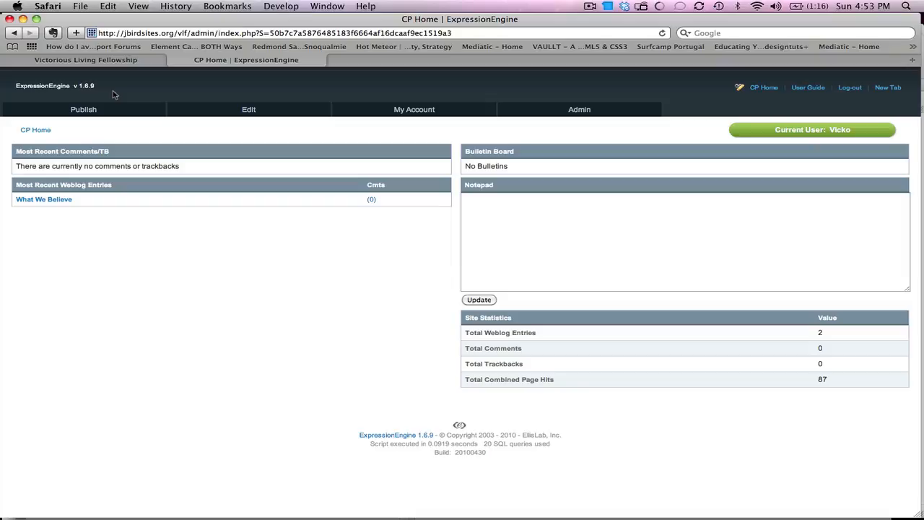
mouse_move(97, 114)
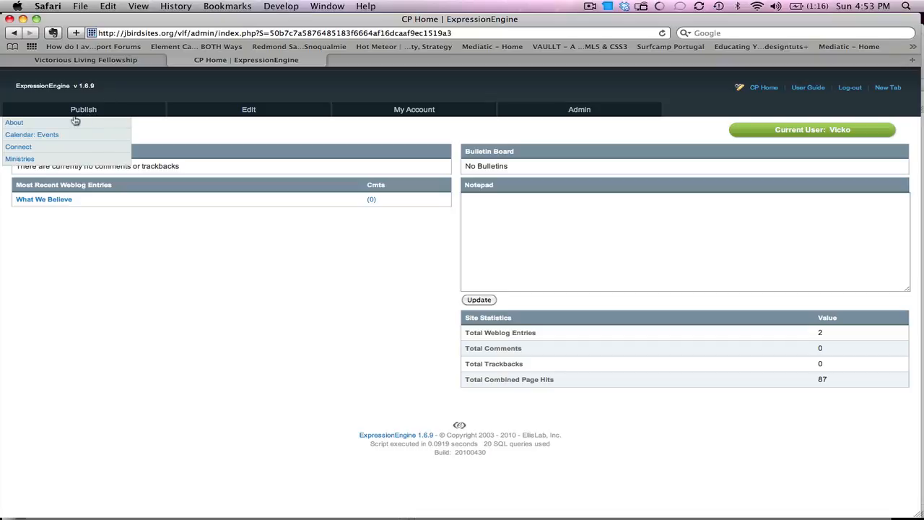
Step: Start a blank New Entry in the About weblog after glancing at the site's About menu
click(72, 123)
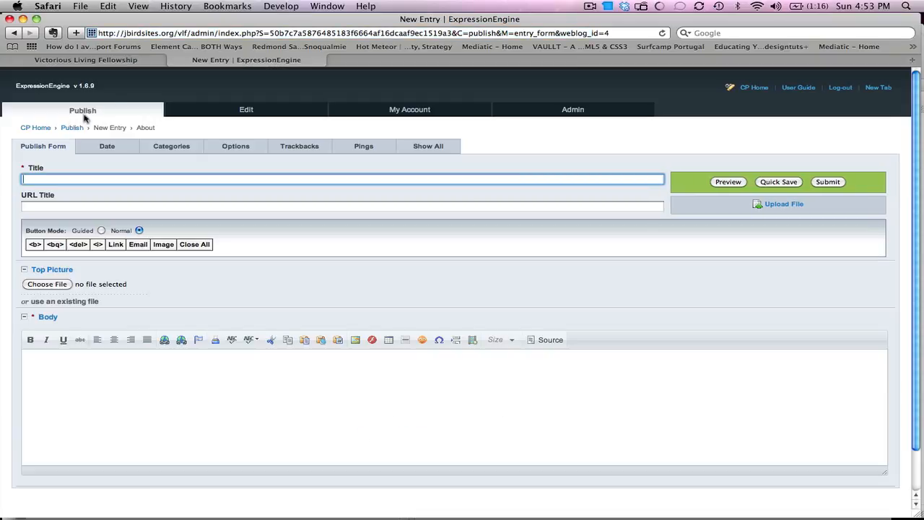
click(116, 61)
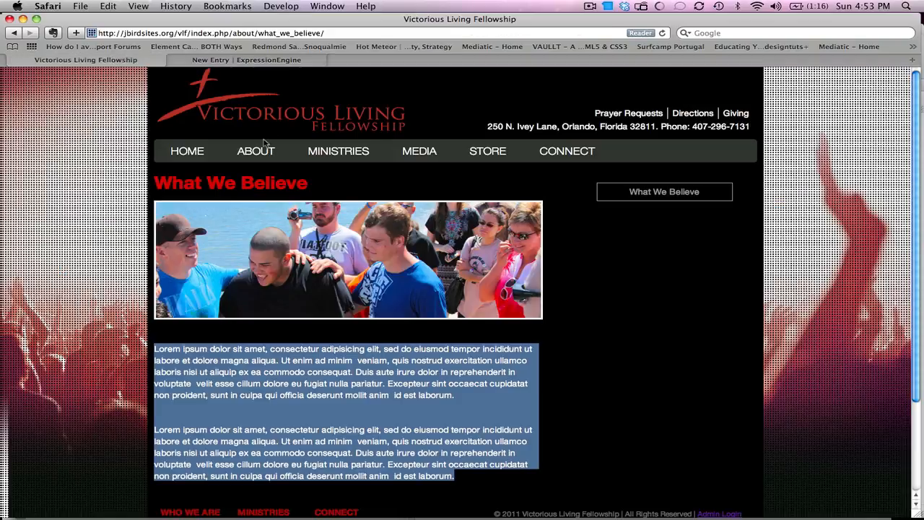
mouse_move(264, 150)
click(236, 61)
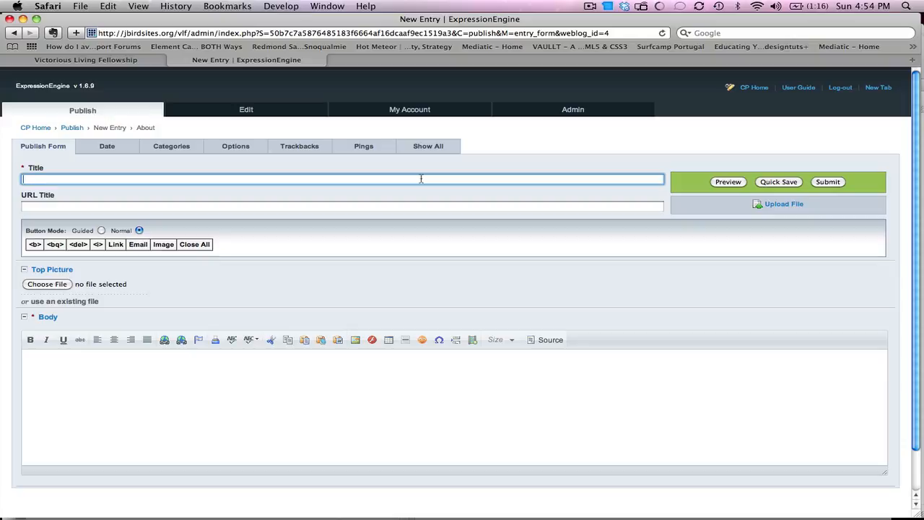
Step: Title the entry 'Our Pastor' so the URL title becomes our_pastor, then place the cursor in Body
text(Our Pastor)
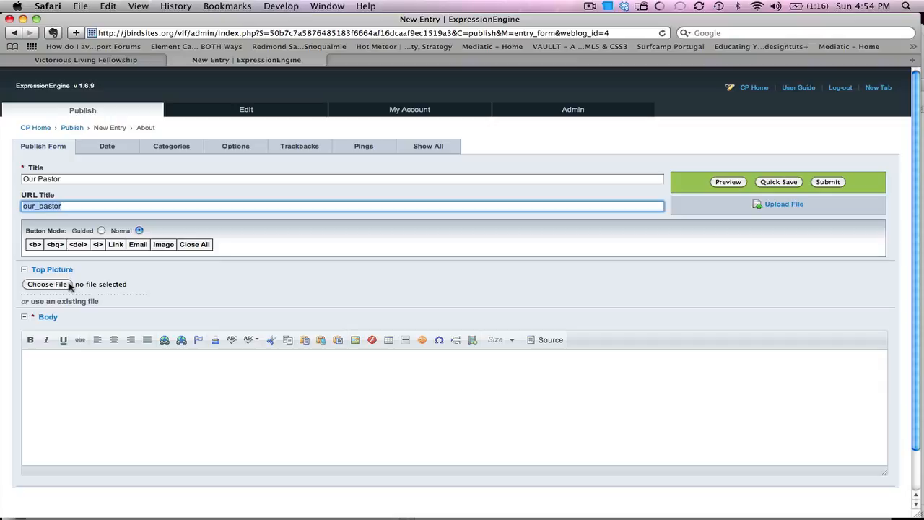
click(117, 61)
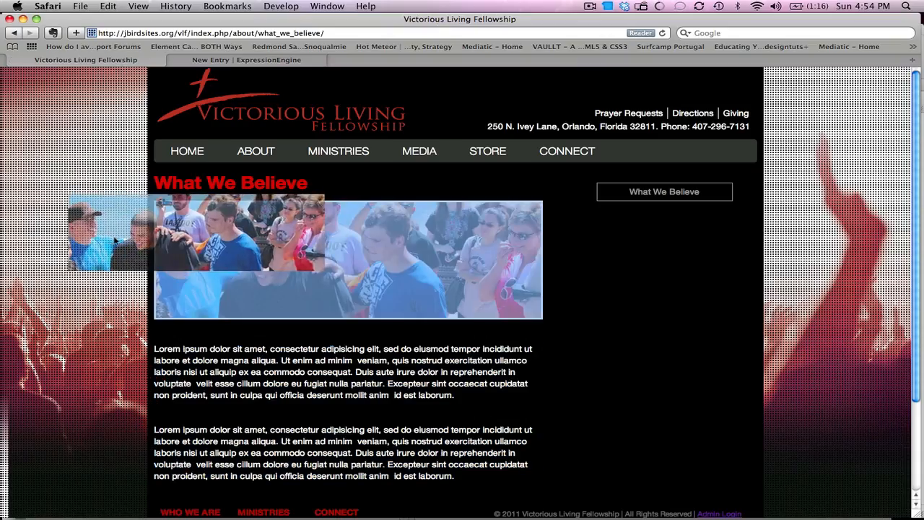
click(216, 61)
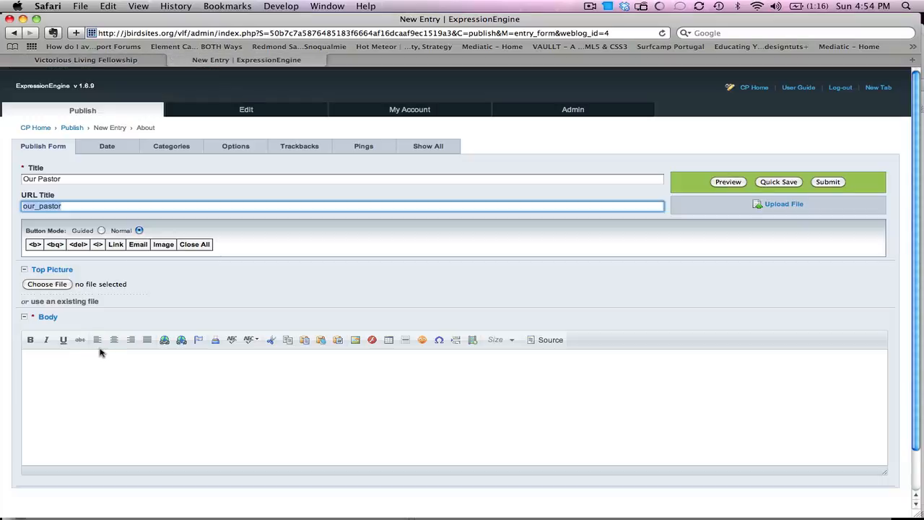
click(82, 371)
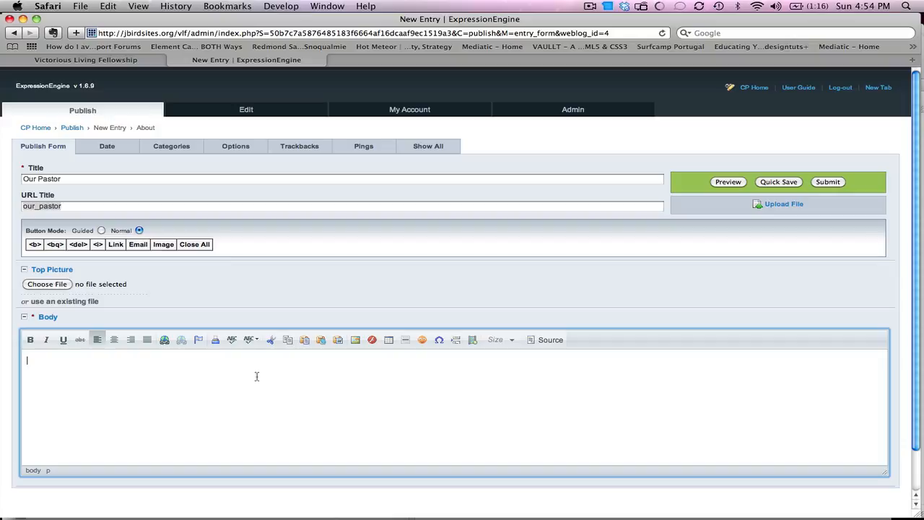
Step: Enter the body 'Our pastor is a great man of God who preaches the bible with clarity.' and submit
text(Our pastor is a great man of God who preaches the bible with clarity.)
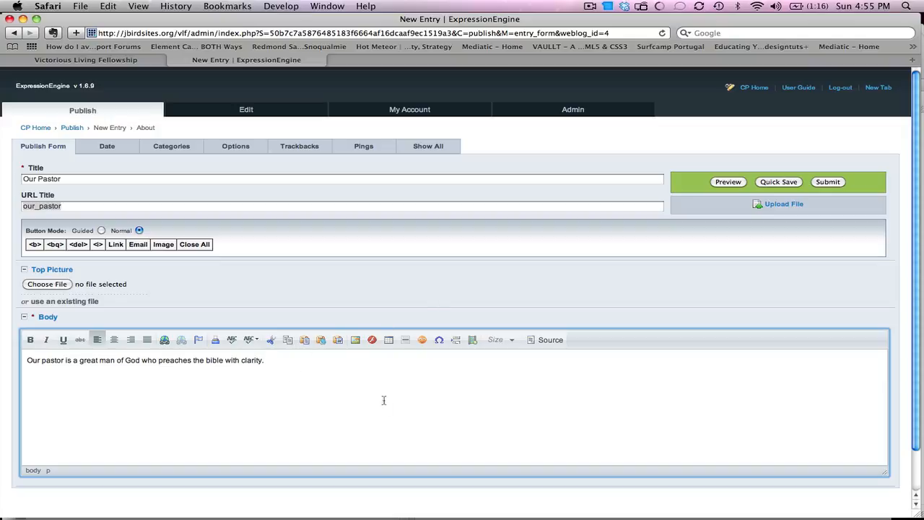
click(157, 181)
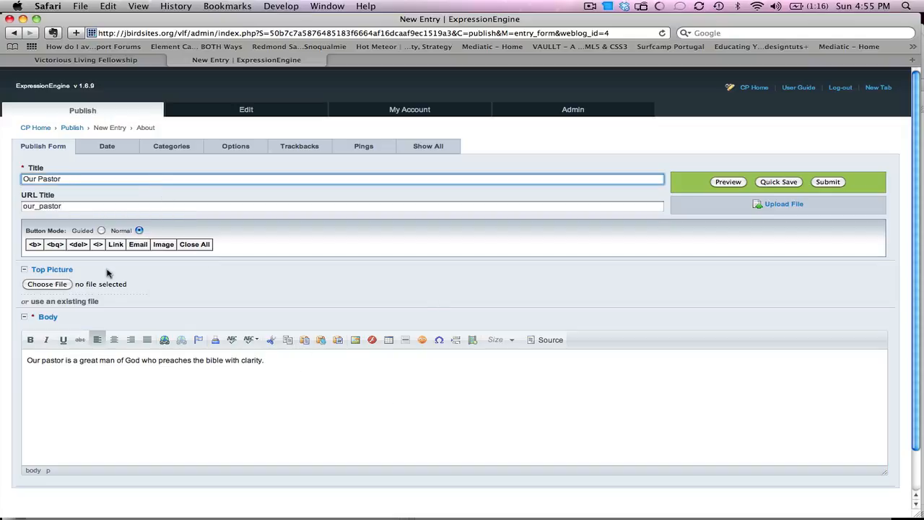
click(822, 186)
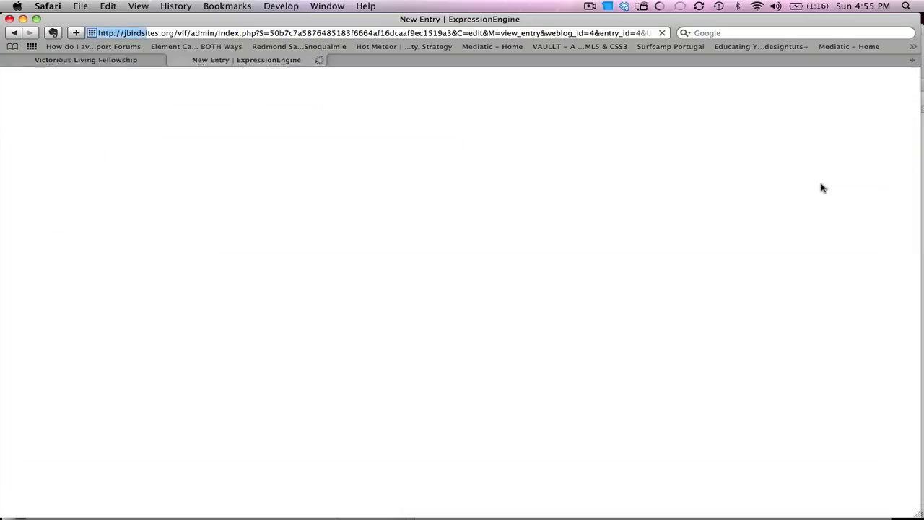
Step: Reload the church site and open the new Our Pastor page from the About menu
click(123, 63)
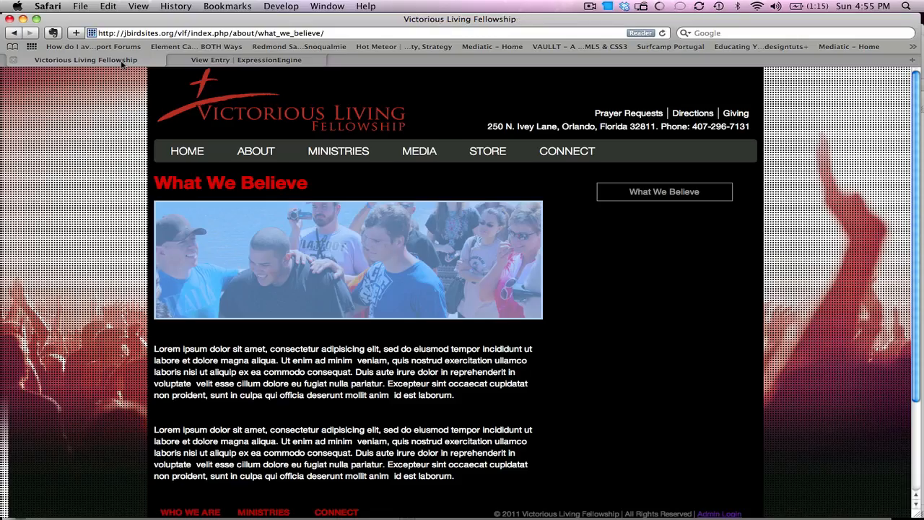
click(661, 33)
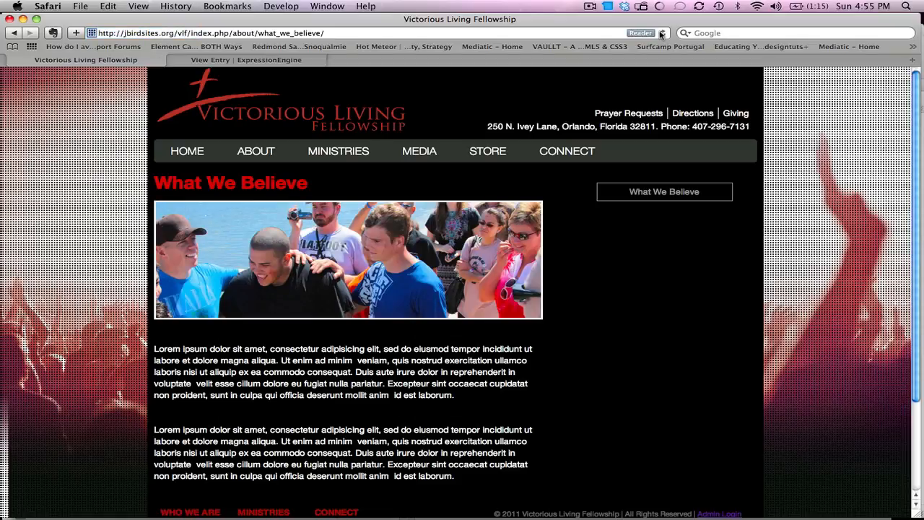
mouse_move(262, 149)
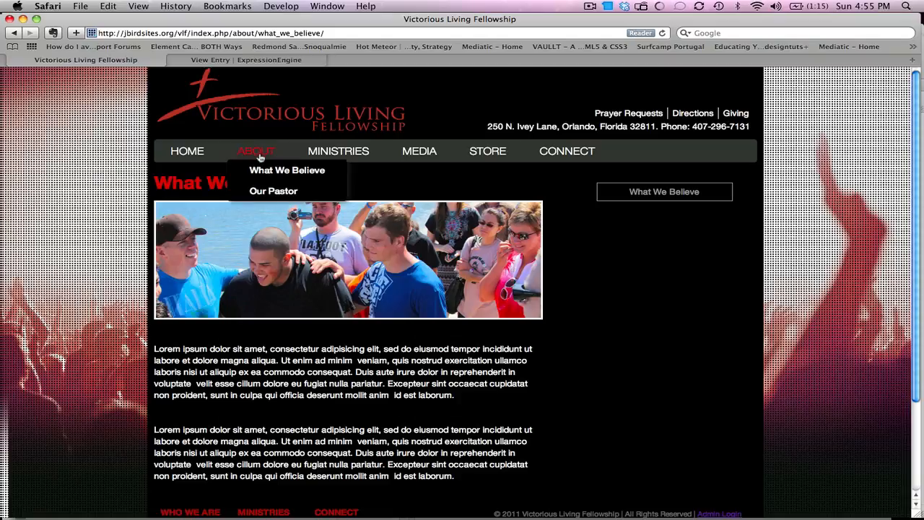
click(262, 191)
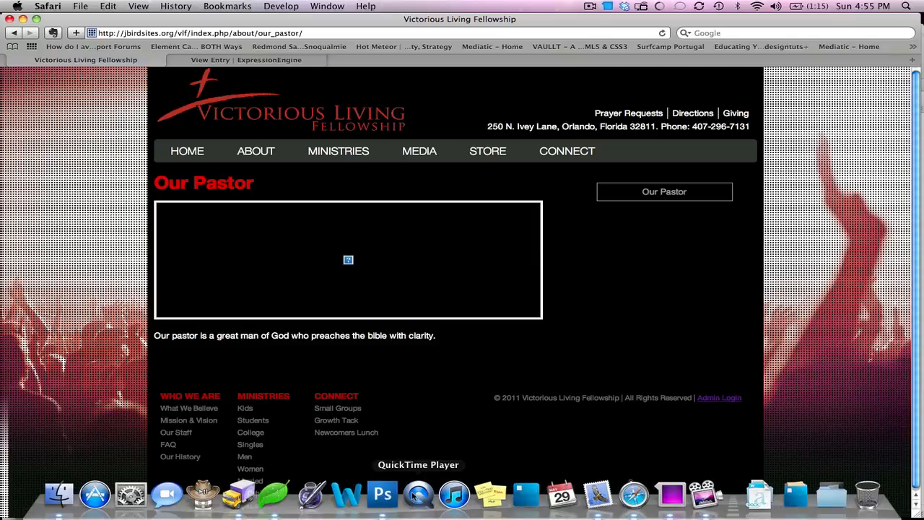
Step: In ministries.php, set the sidebar loop to dynamic="off", remove limit="1", upload and reload the site
click(274, 494)
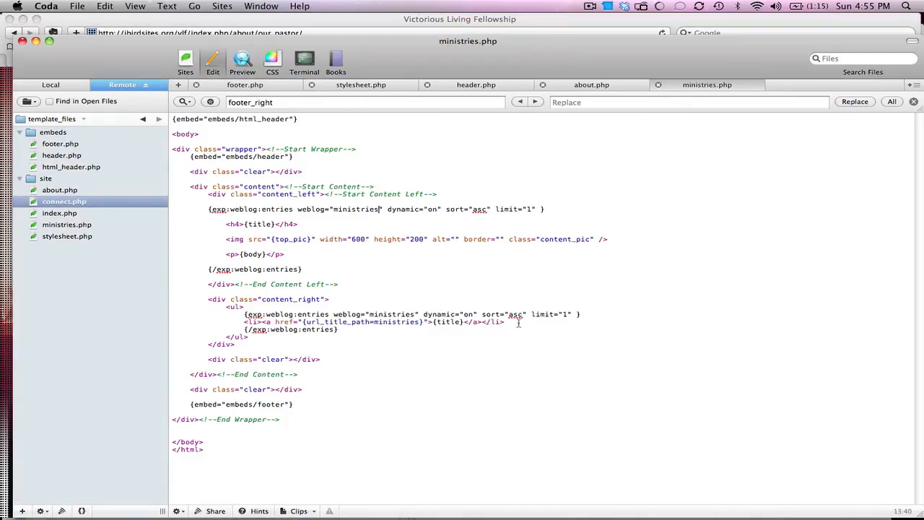
key(BackSpace)
text(ff)
drag(577, 314, 531, 314)
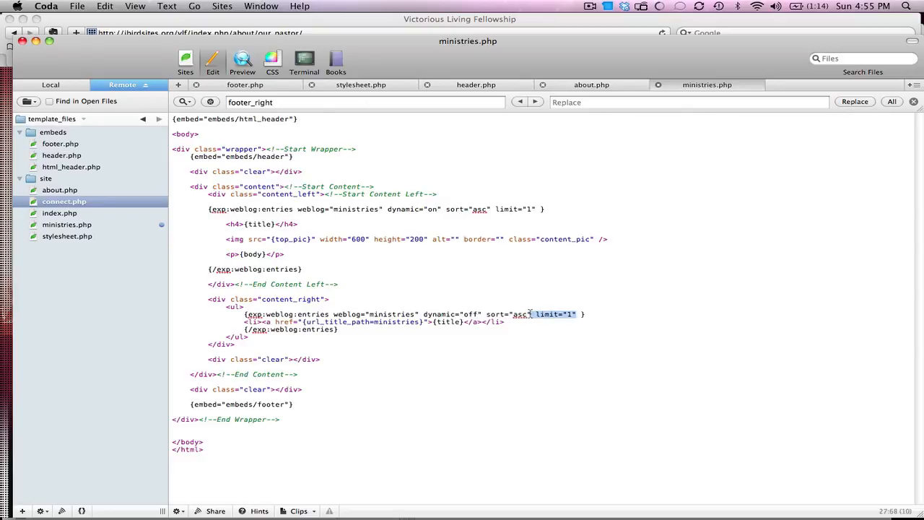
key(BackSpace)
key(super+s)
click(420, 21)
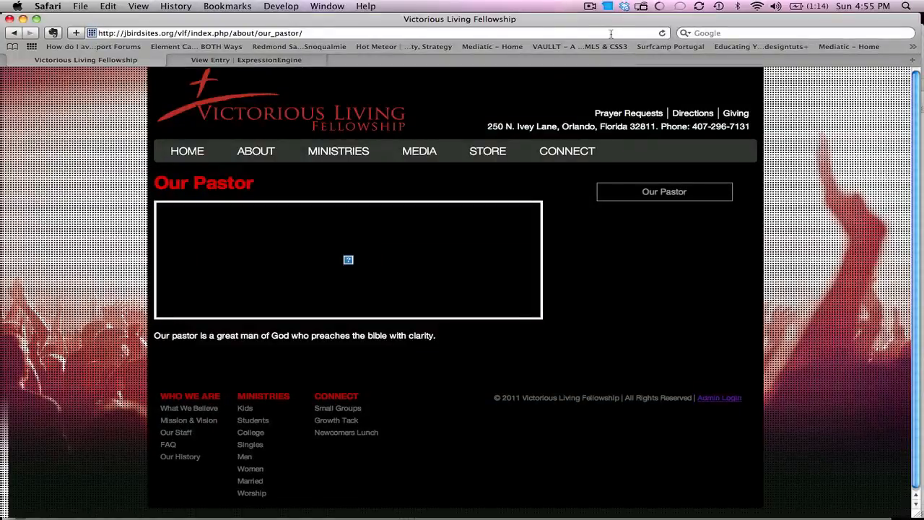
click(663, 33)
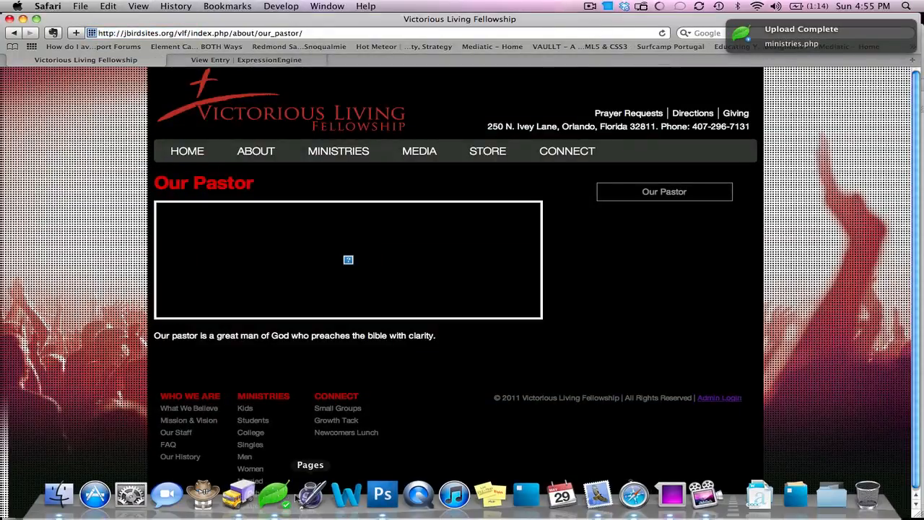
Step: Make the same dynamic="off", no-limit change in about.php, upload it, and check the sidebar links
click(275, 494)
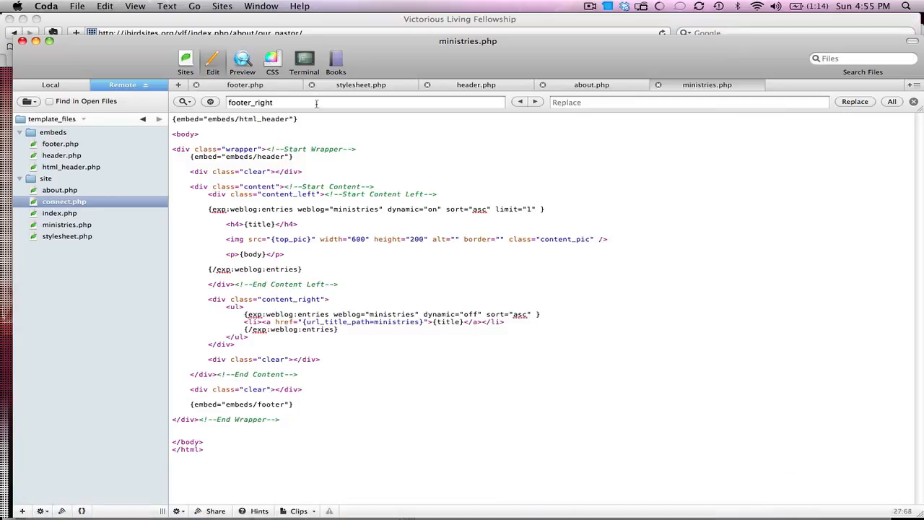
click(569, 86)
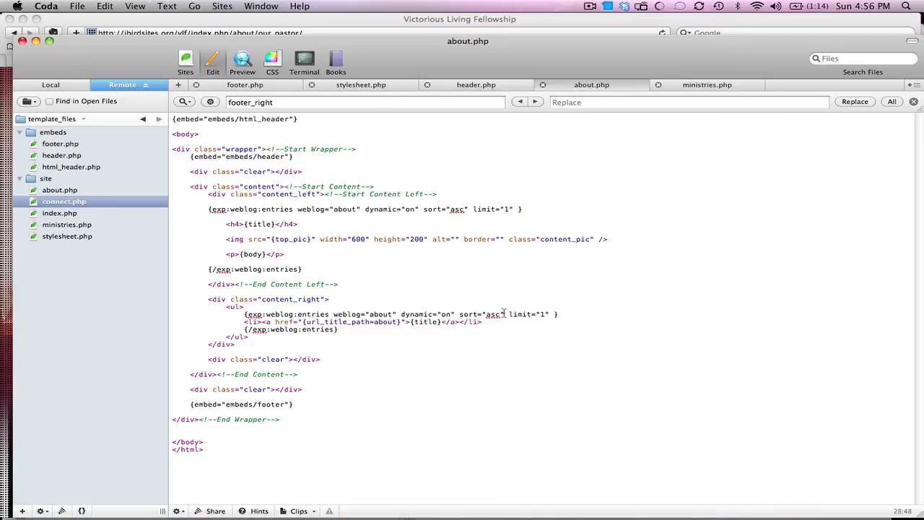
drag(555, 314, 509, 315)
key(BackSpace)
text(f)
key(super+s)
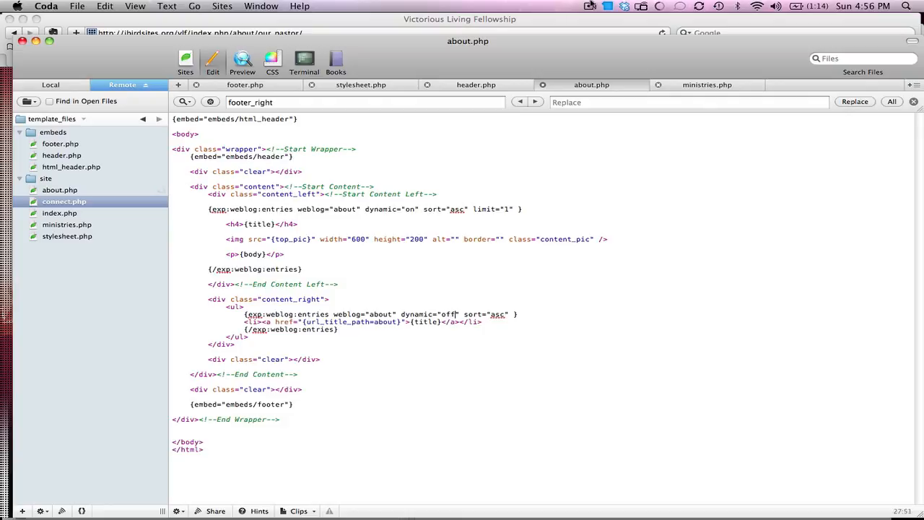
key(super+Tab)
click(661, 33)
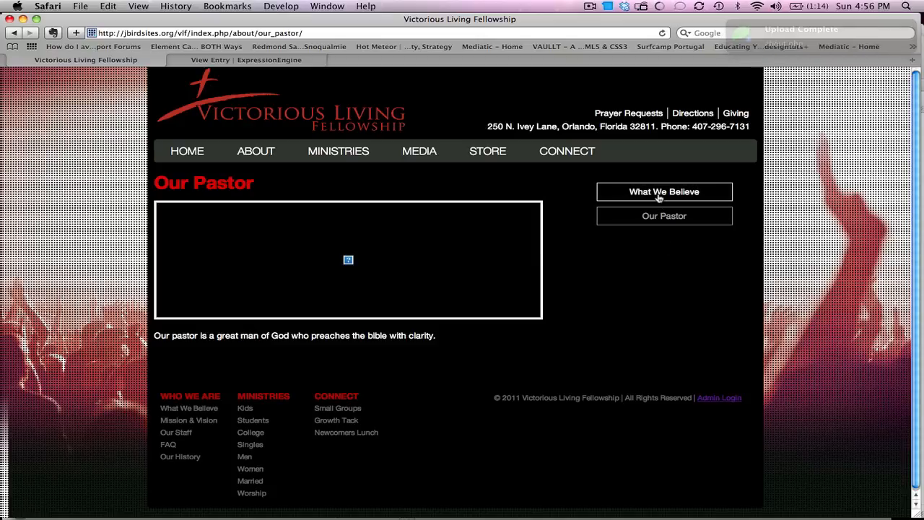
click(659, 197)
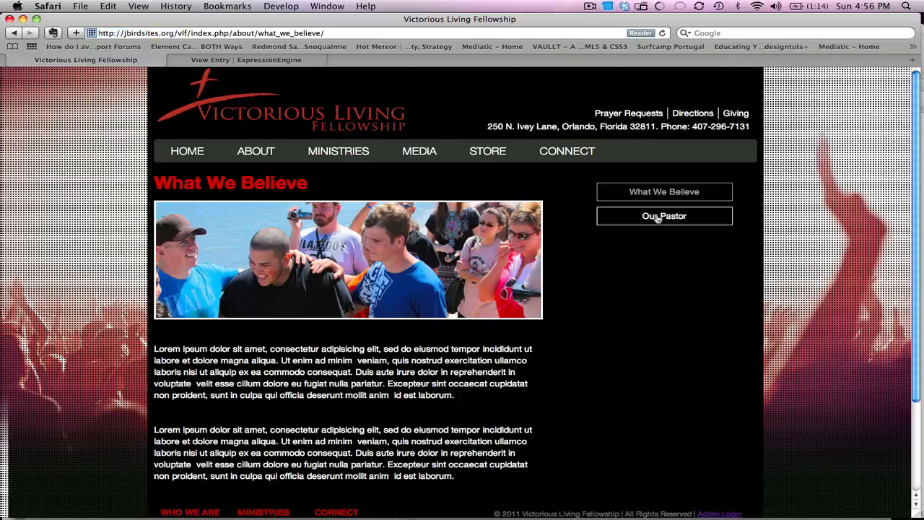
Step: Check the sidebar links between the What We Believe and Our Pastor pages on the live site
click(658, 218)
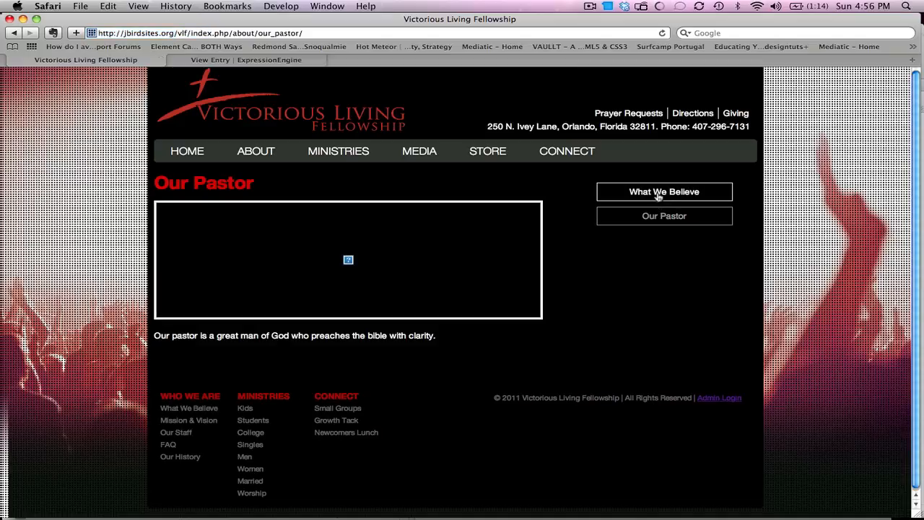
click(659, 196)
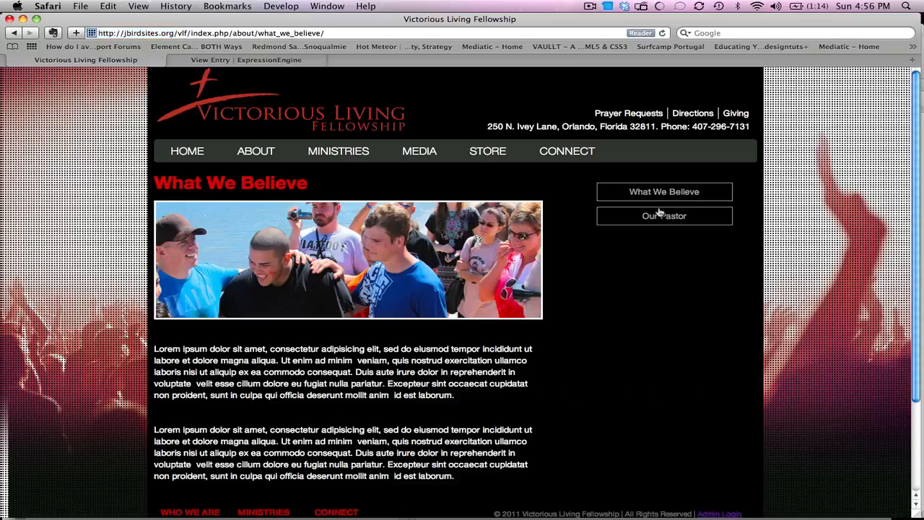
click(659, 218)
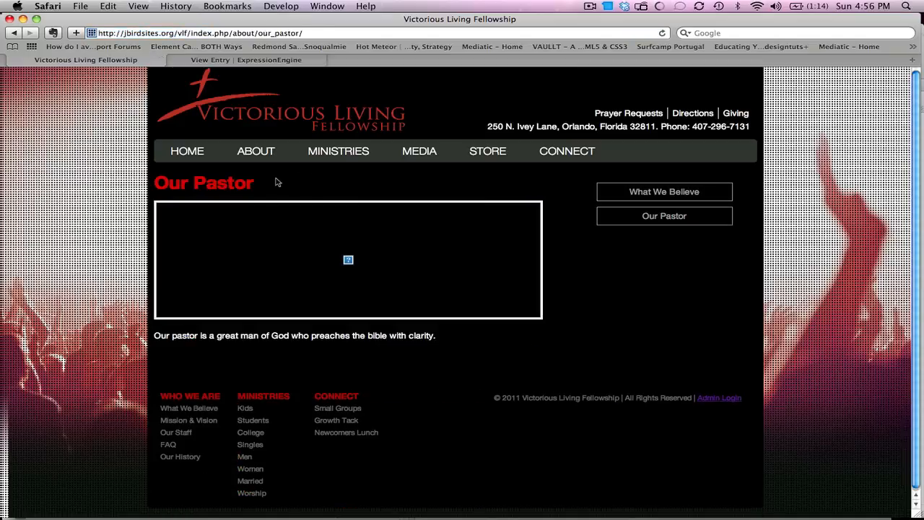
drag(276, 181, 168, 183)
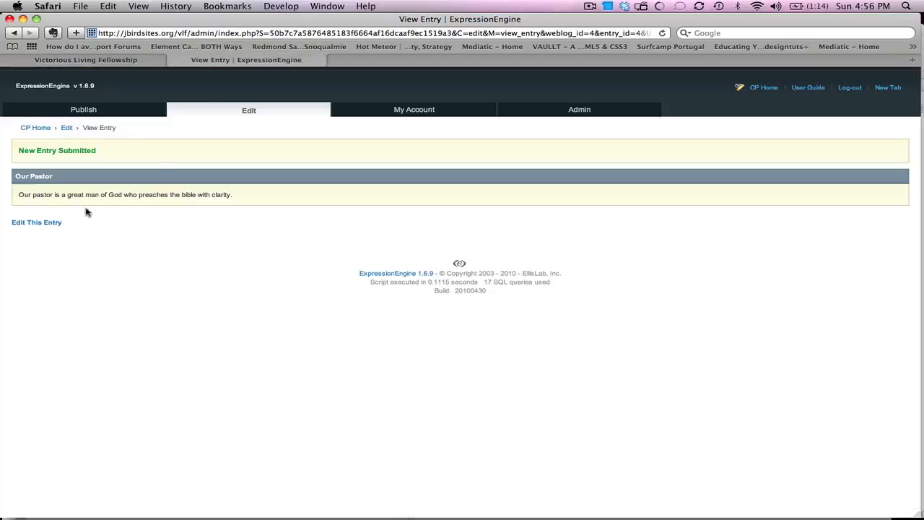
Step: Open the Our Pastor entry in ExpressionEngine's edit form
click(226, 60)
click(49, 222)
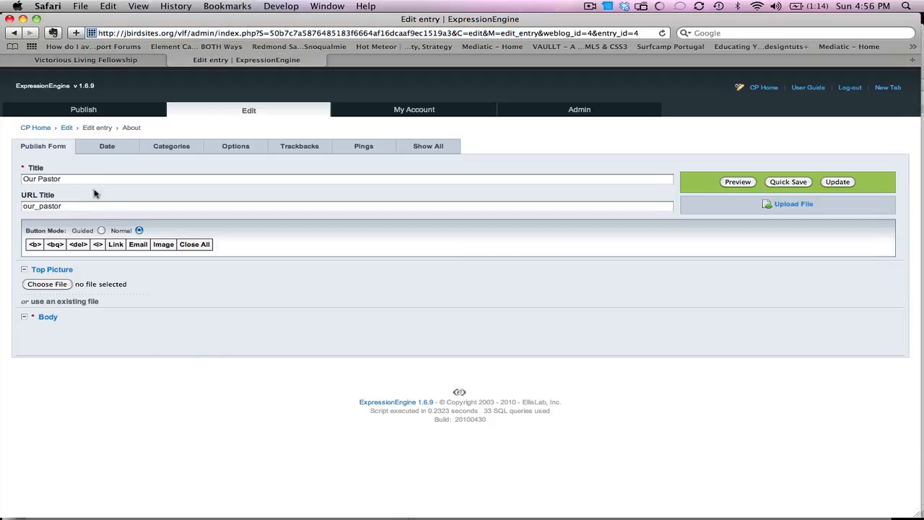
click(110, 181)
click(130, 62)
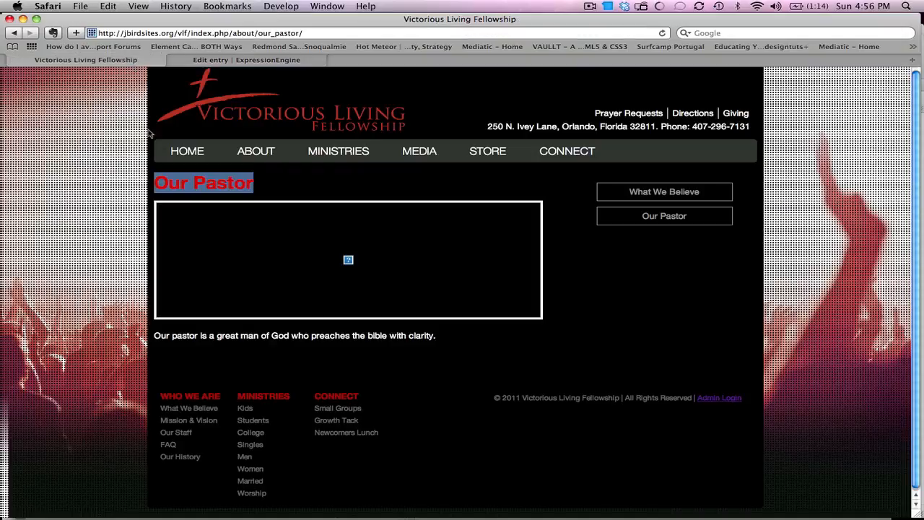
click(255, 61)
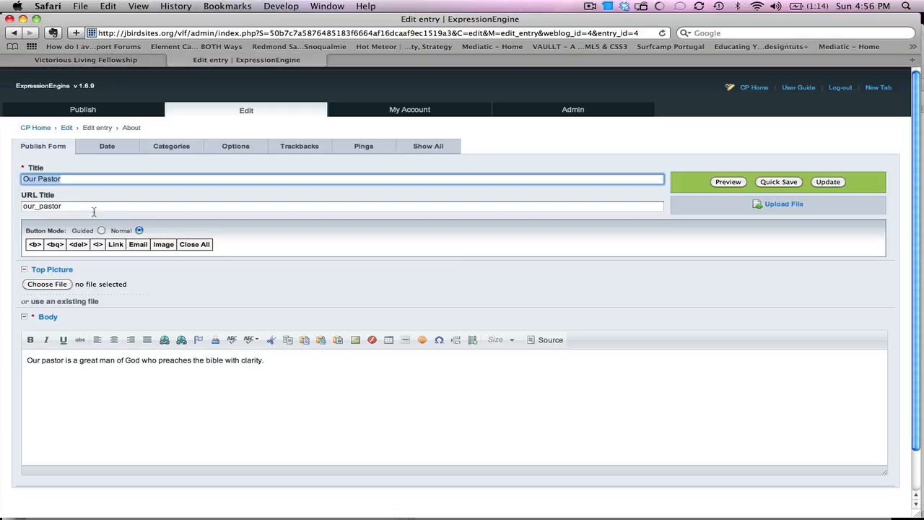
Step: Compare the entry's body text with the pastor sentence shown on the live Our Pastor page
click(149, 63)
double_click(228, 336)
click(235, 342)
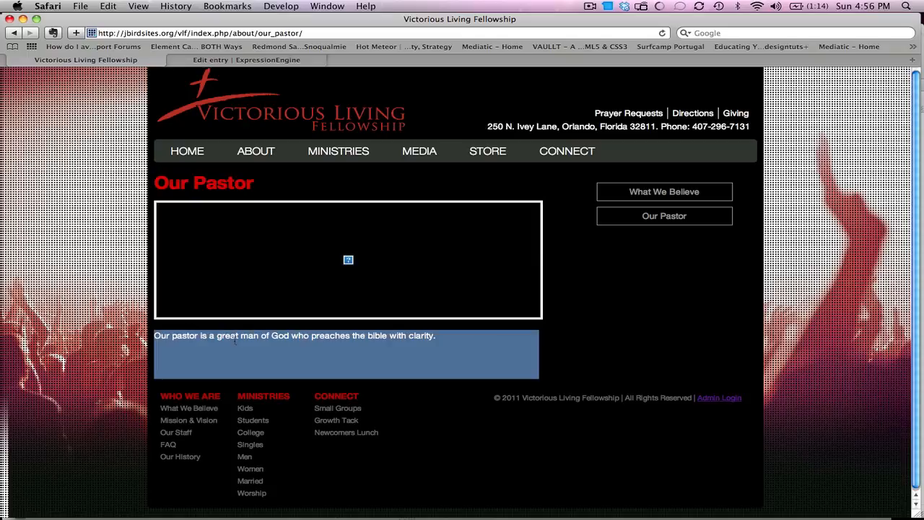
click(236, 62)
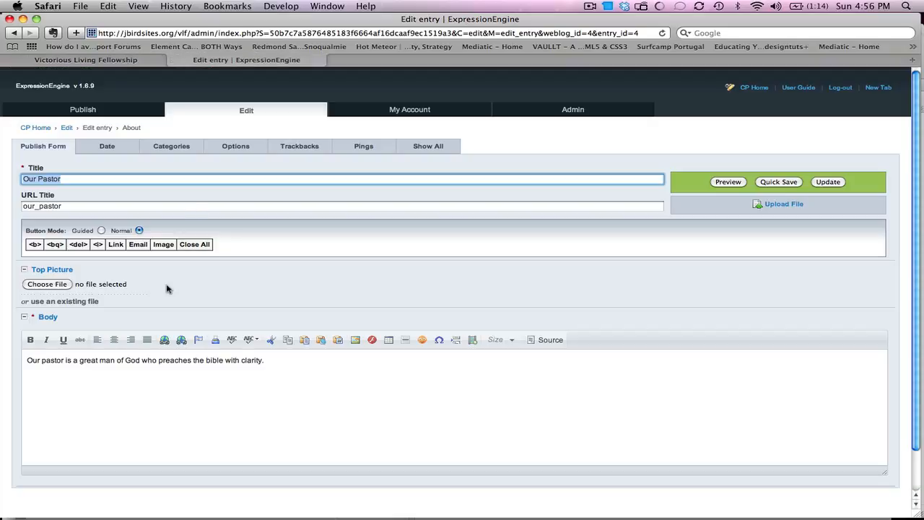
triple_click(160, 368)
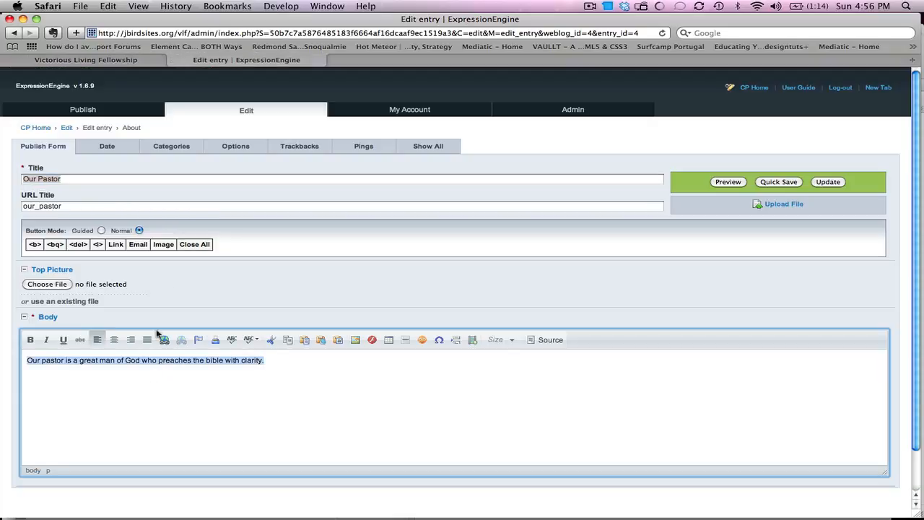
click(162, 60)
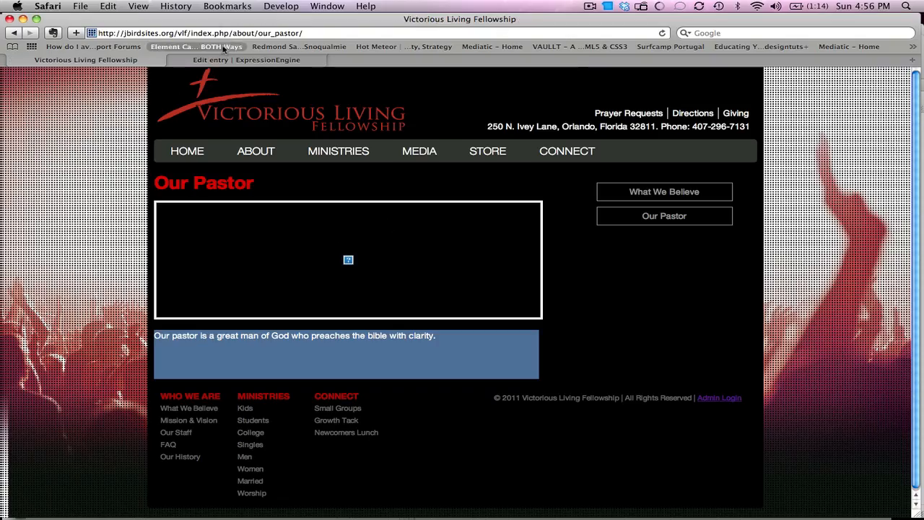
click(223, 61)
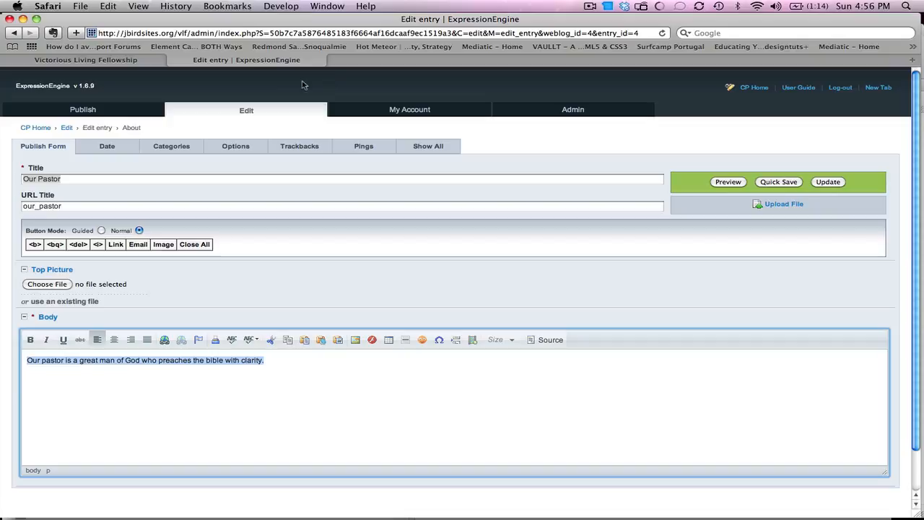
mouse_move(117, 109)
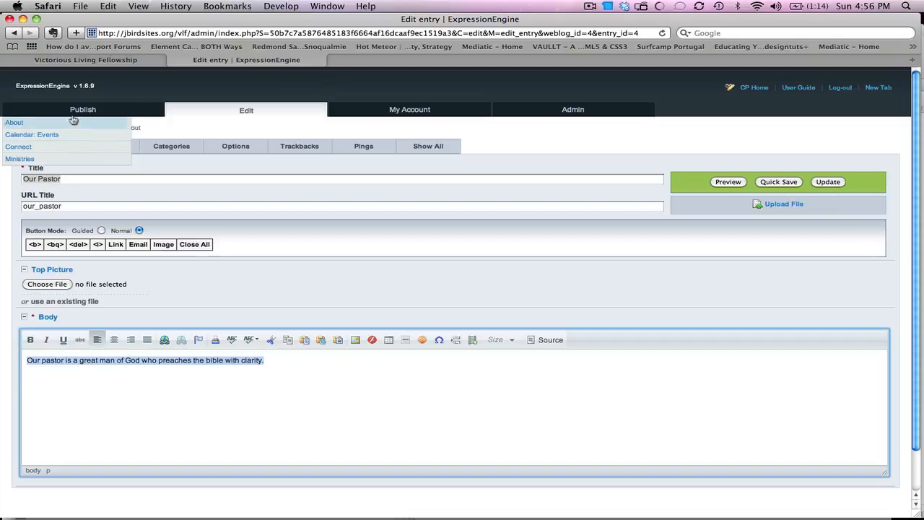
Step: Start a Ministries entry titled 'Students' with student_pic.jpg from the Desktop as the top picture
click(72, 159)
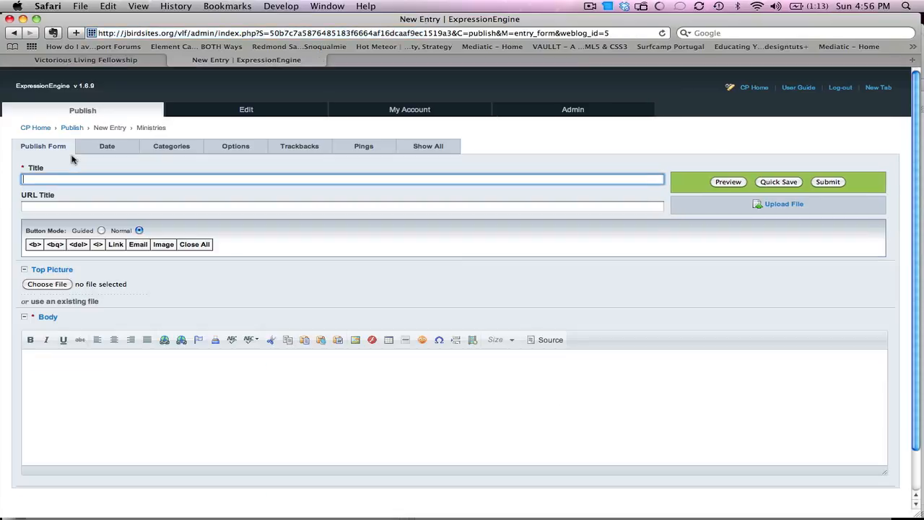
text(Students)
key(Tab)
key(Tab)
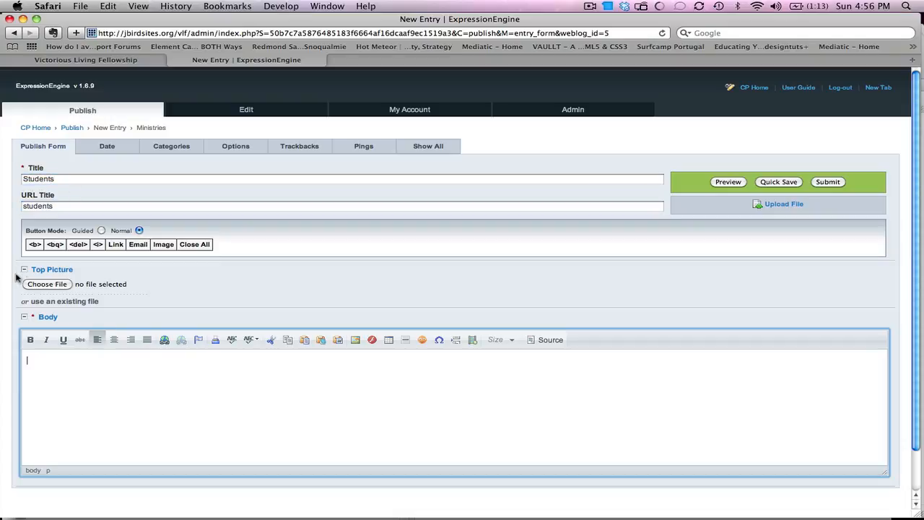
click(43, 283)
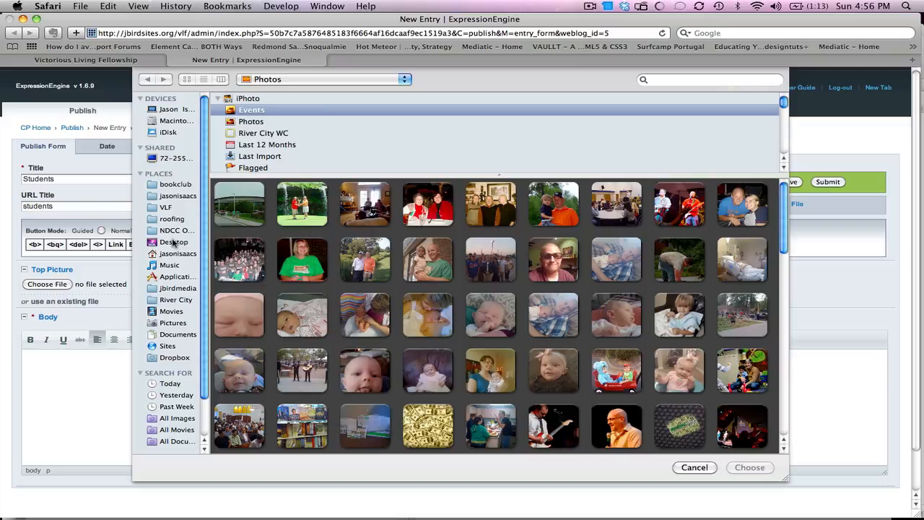
click(171, 241)
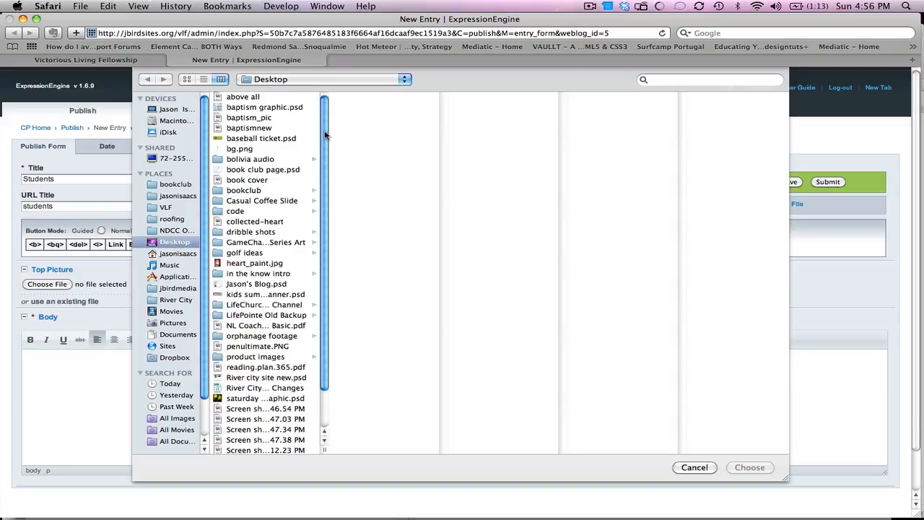
drag(323, 136, 323, 202)
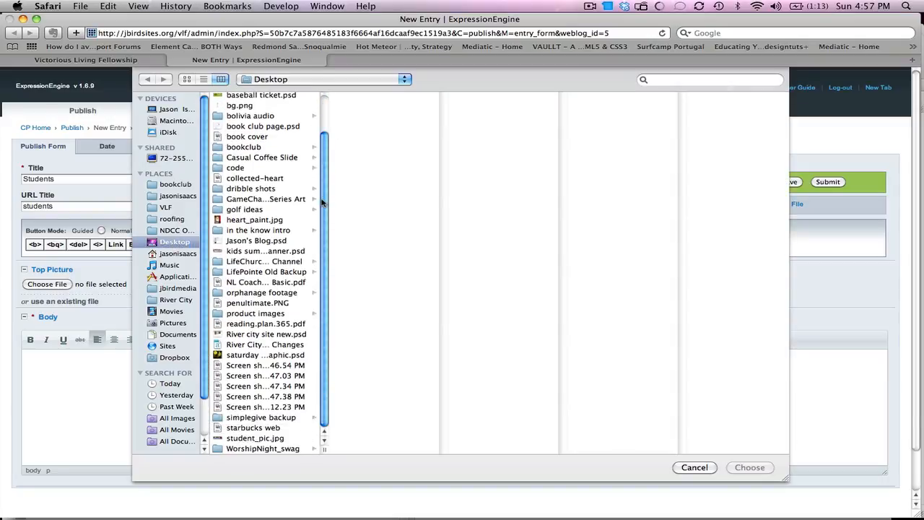
double_click(257, 437)
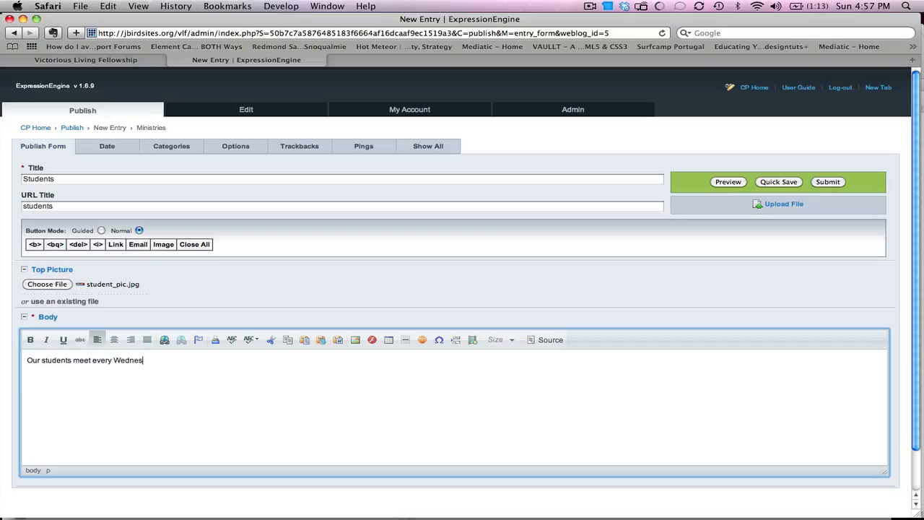
Step: Finish the body with 'for a great time of fun and worship.', publish, and reload the church site
text(for a gre)
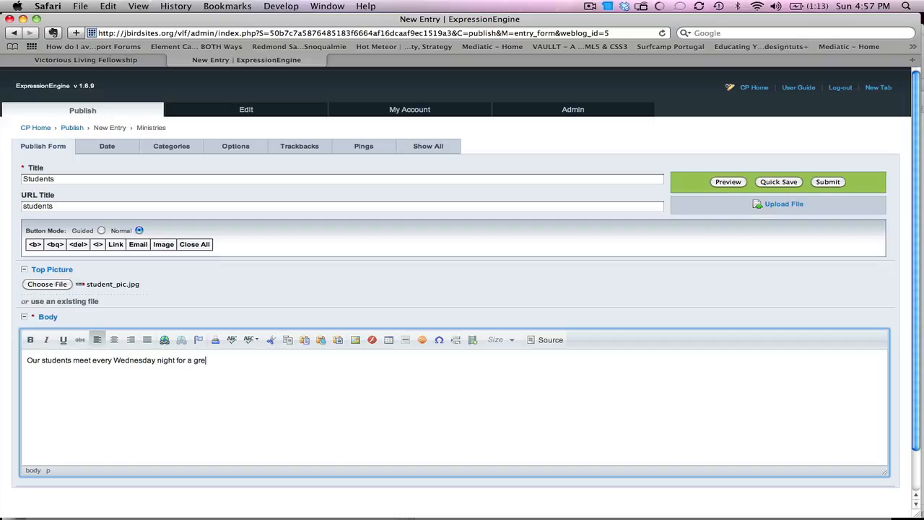
text(at time of fun and worship.)
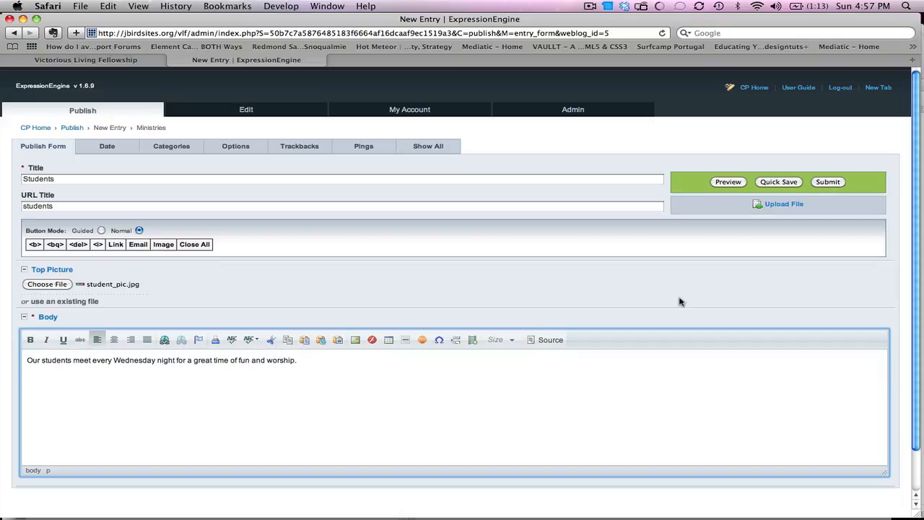
click(821, 184)
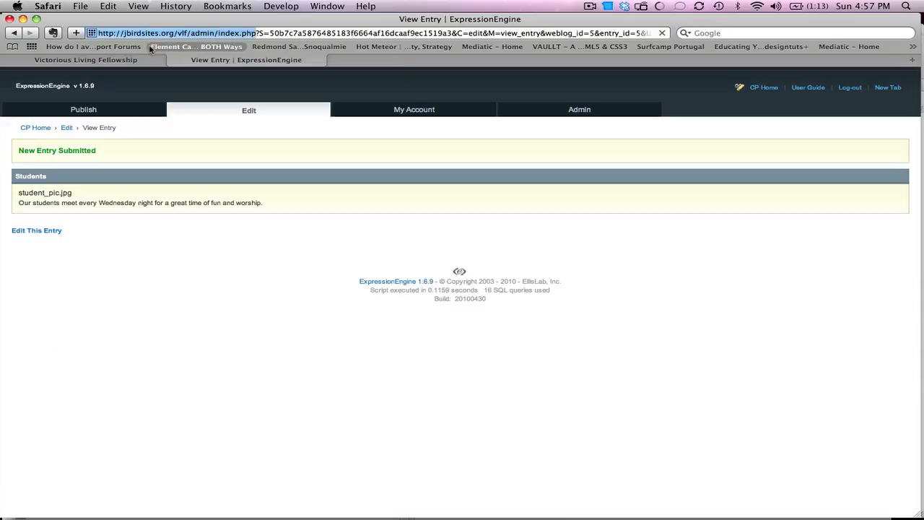
click(140, 60)
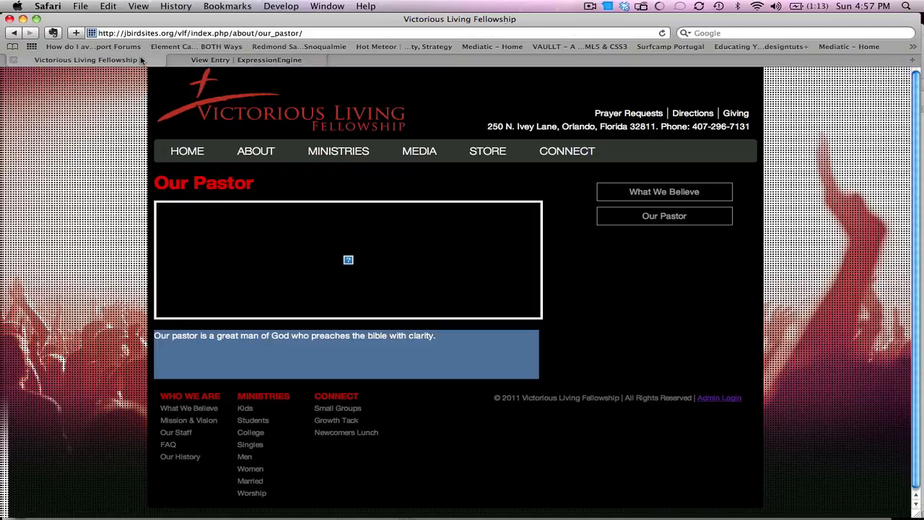
click(664, 33)
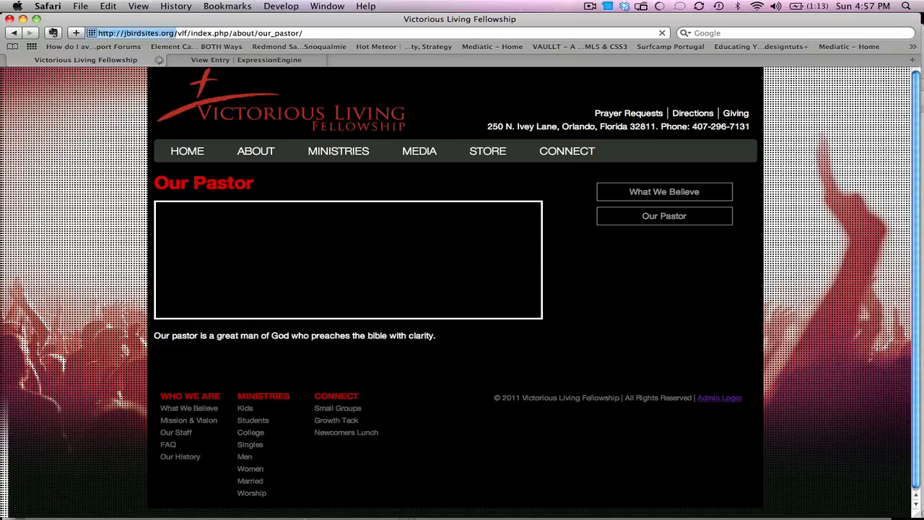
click(275, 497)
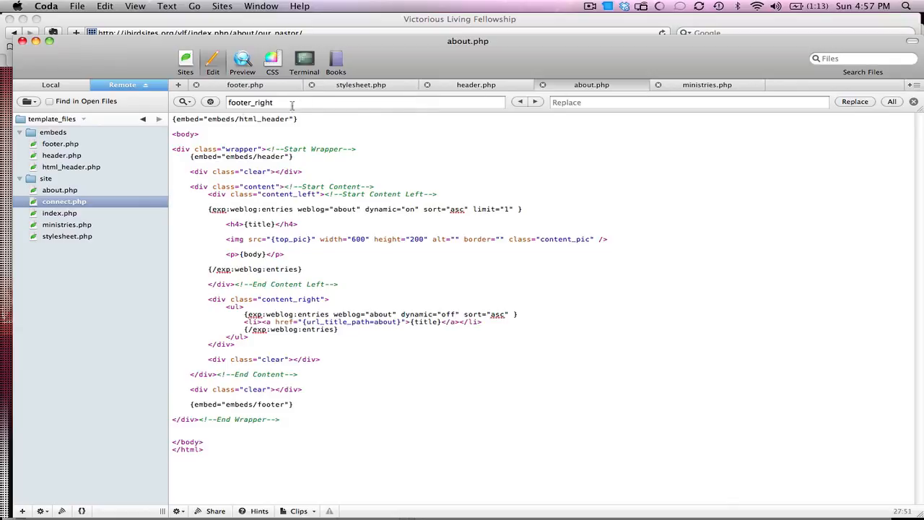
Step: In header.php, change weblog="visitors" to "ministries", upload the file, and reload the church site
click(463, 88)
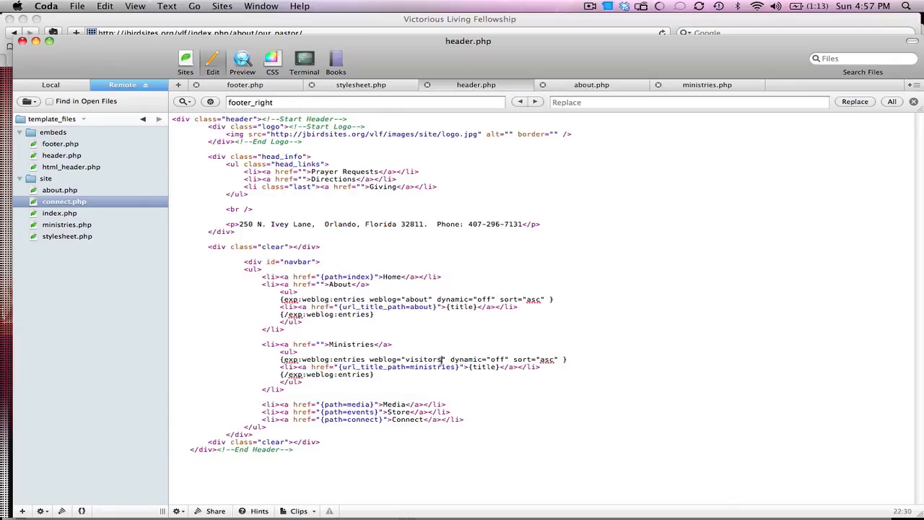
drag(442, 359, 407, 360)
text(ministries)
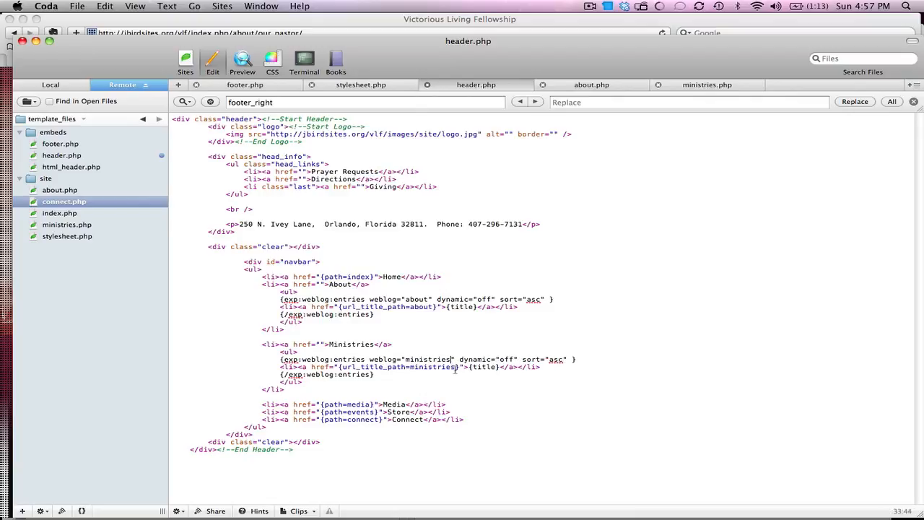
key(super+s)
click(517, 31)
click(665, 32)
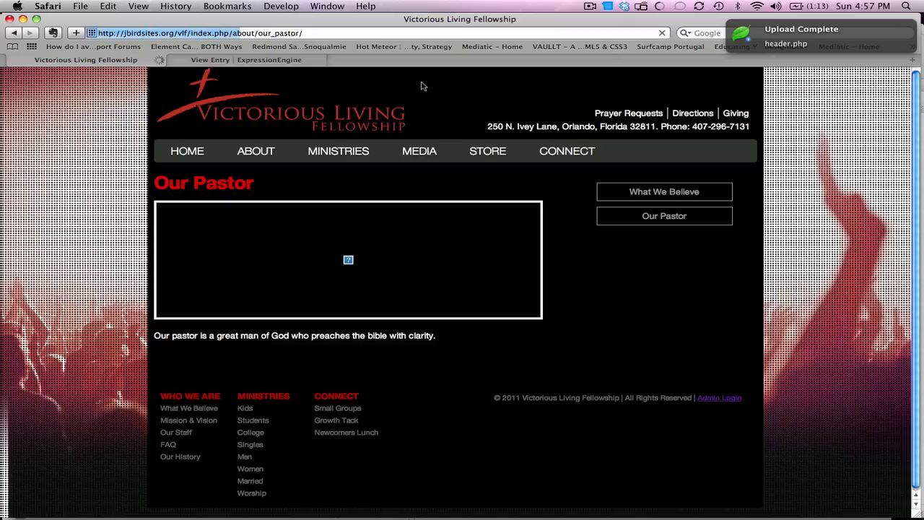
Step: Review the live Students ministry page's heading and description, then return to the ExpressionEngine entry
mouse_move(352, 161)
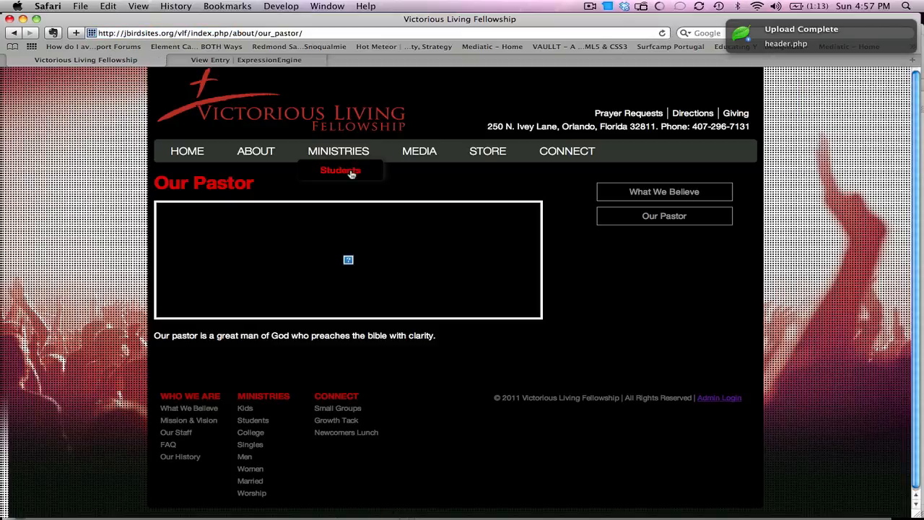
click(347, 171)
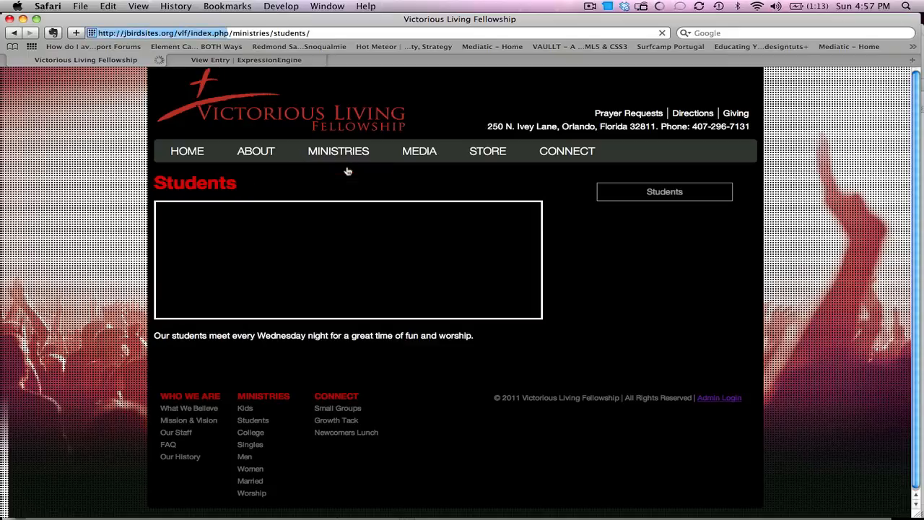
drag(247, 185, 154, 184)
drag(357, 290, 381, 323)
drag(484, 346, 155, 339)
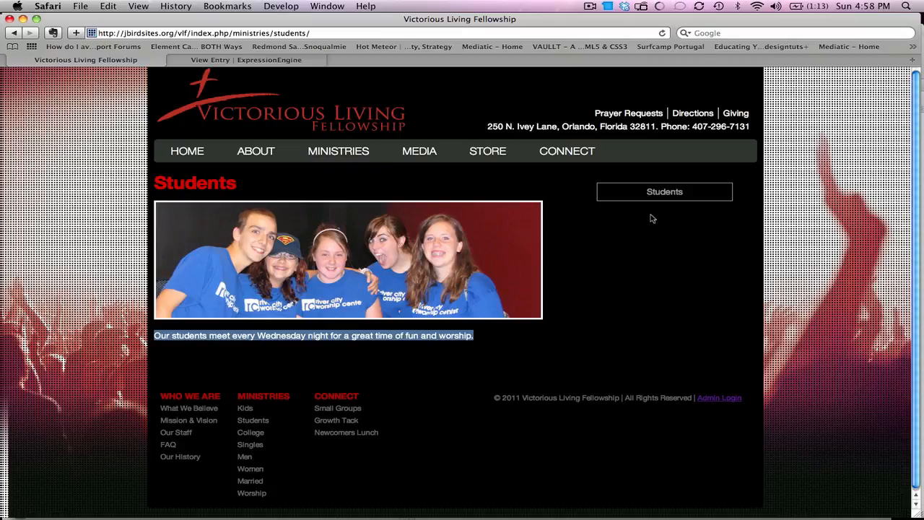
mouse_move(318, 152)
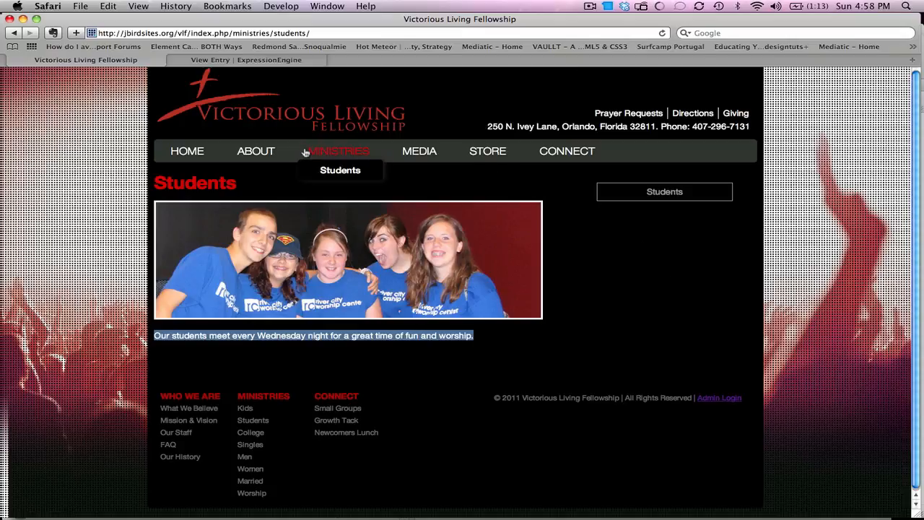
click(173, 60)
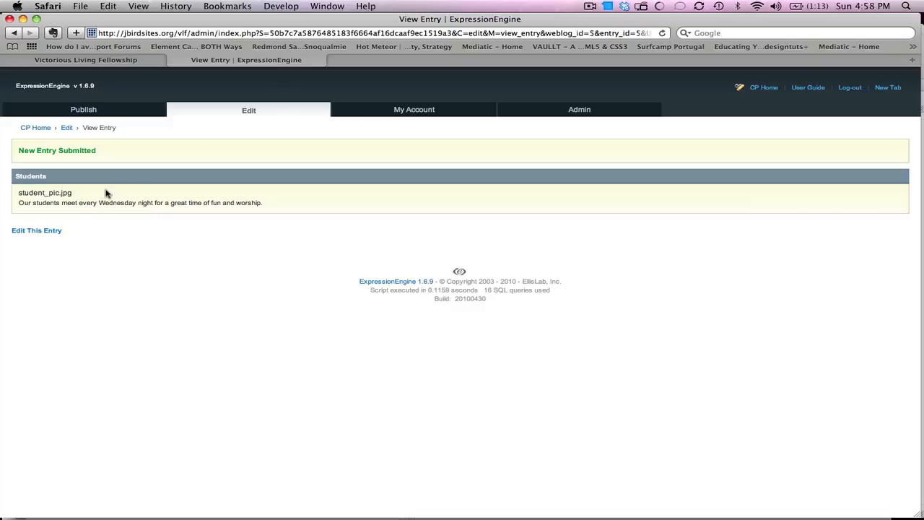
Step: Reopen the Students entry for editing and add an empty line after the body text
click(58, 230)
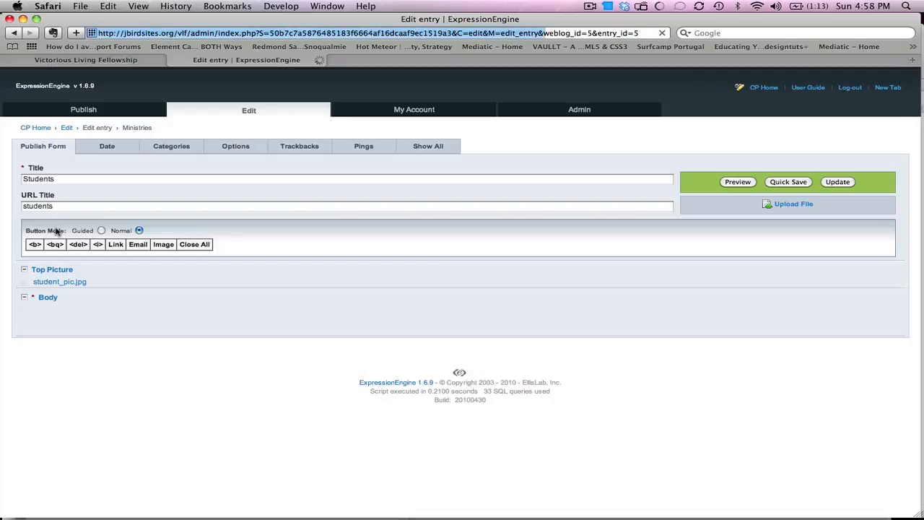
click(315, 366)
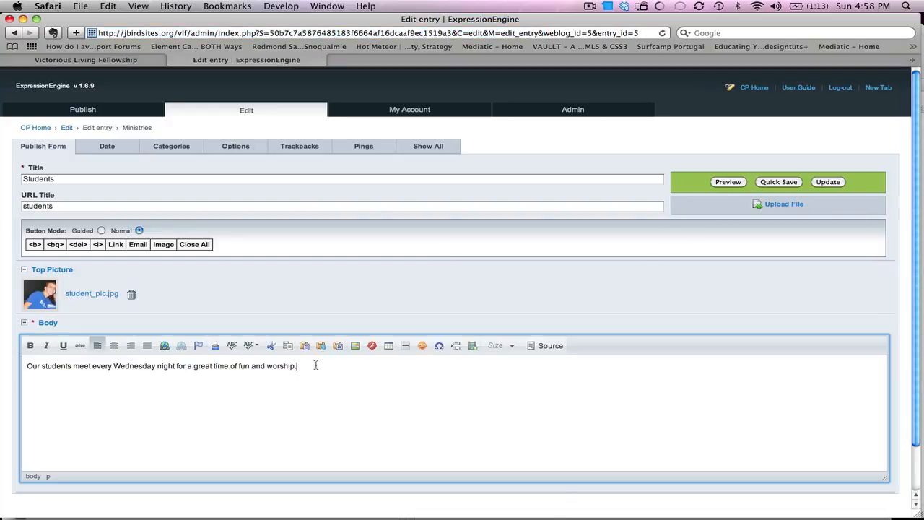
key(Return)
Step: Load youtube.com in a new browser tab
key(super+t)
text(youtube.com)
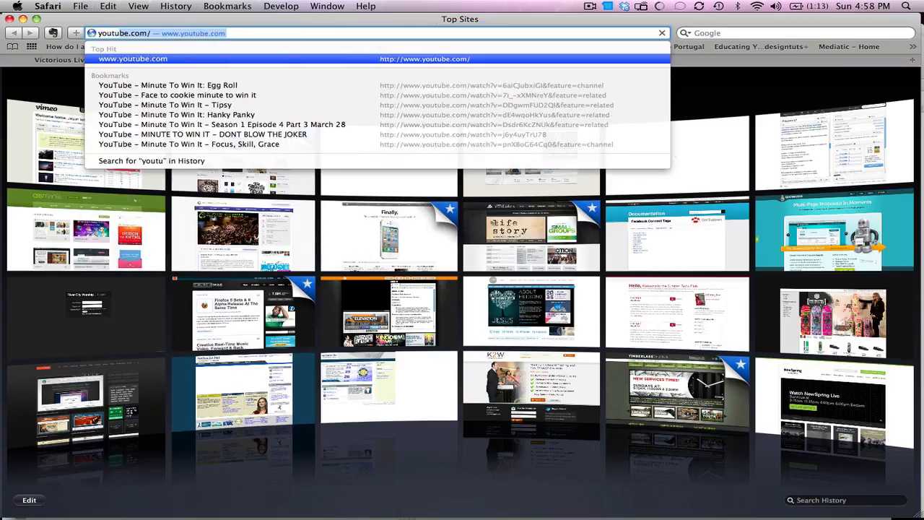
key(Return)
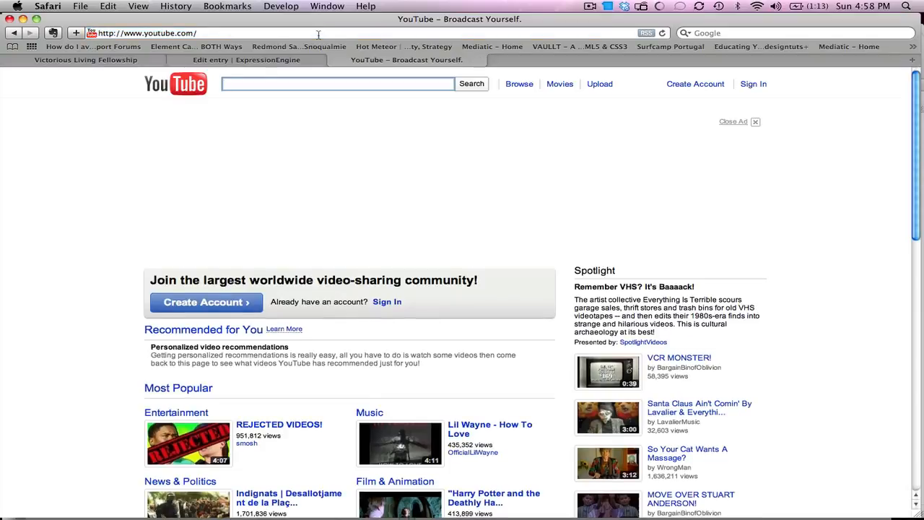
Step: Search YouTube for 'chris tomlin our god' and open the Our God - Chris Tomlin video
click(321, 82)
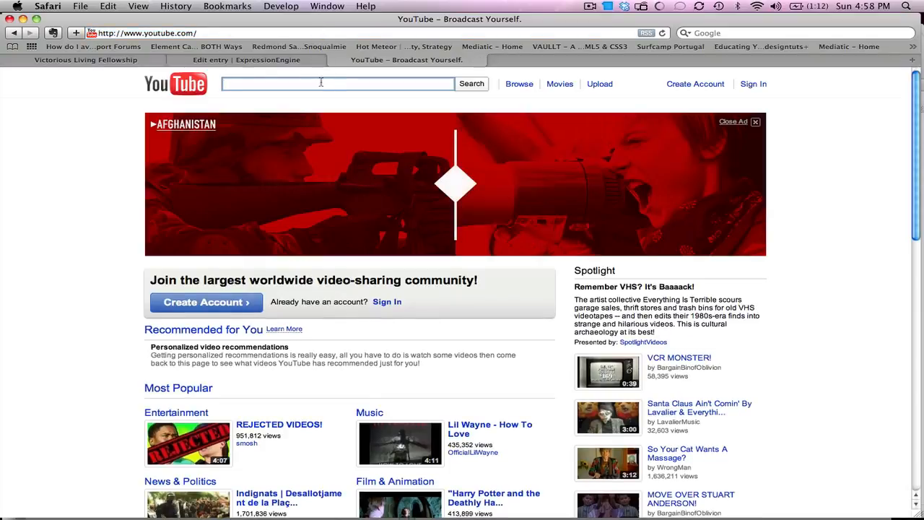
text(chris timlin)
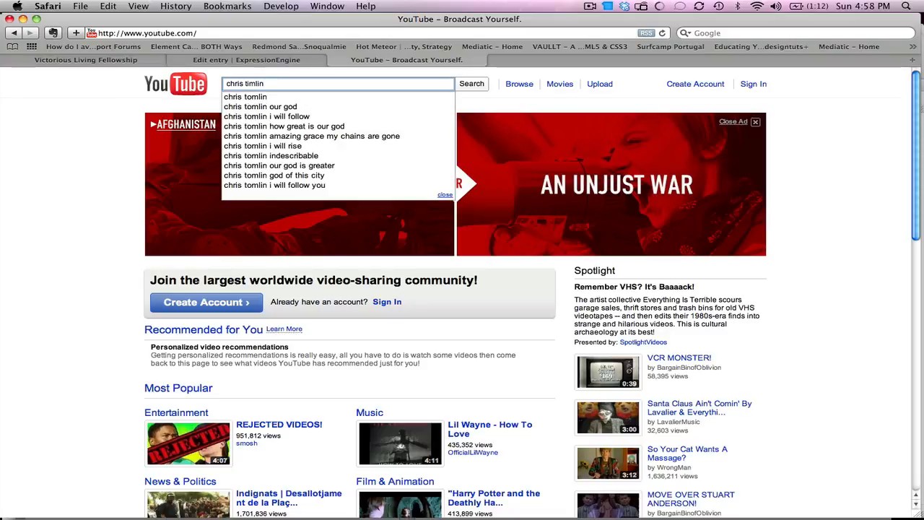
key(Down)
key(Down)
key(Return)
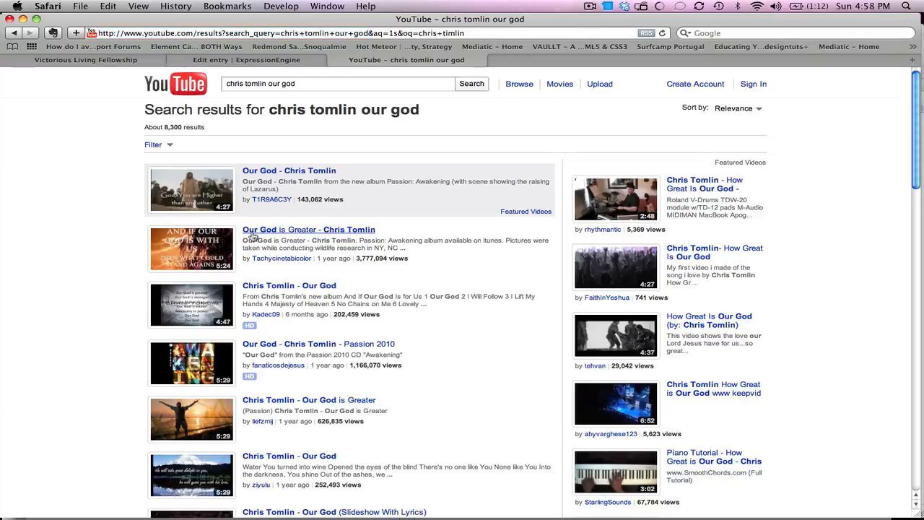
click(273, 174)
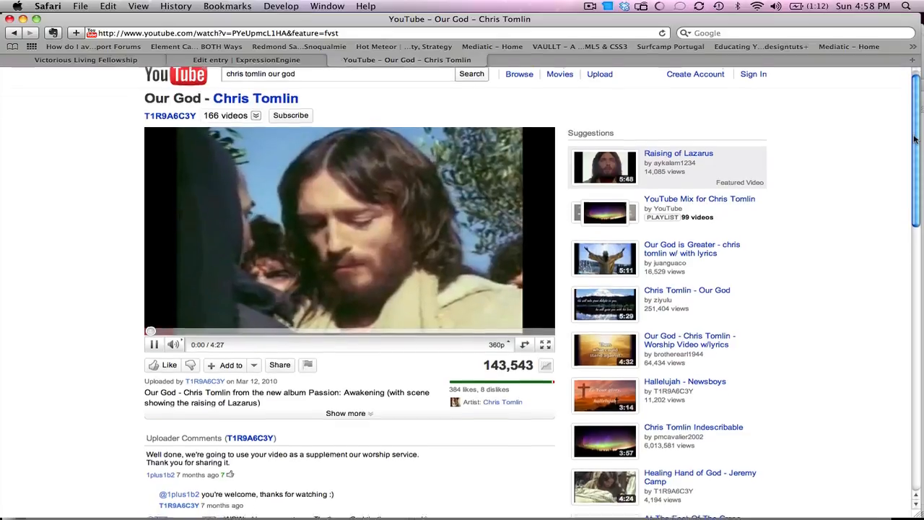
Step: Pause the video and try its Share embed option, which reports embedding is disabled
scroll(915, 134, down, 2)
click(152, 335)
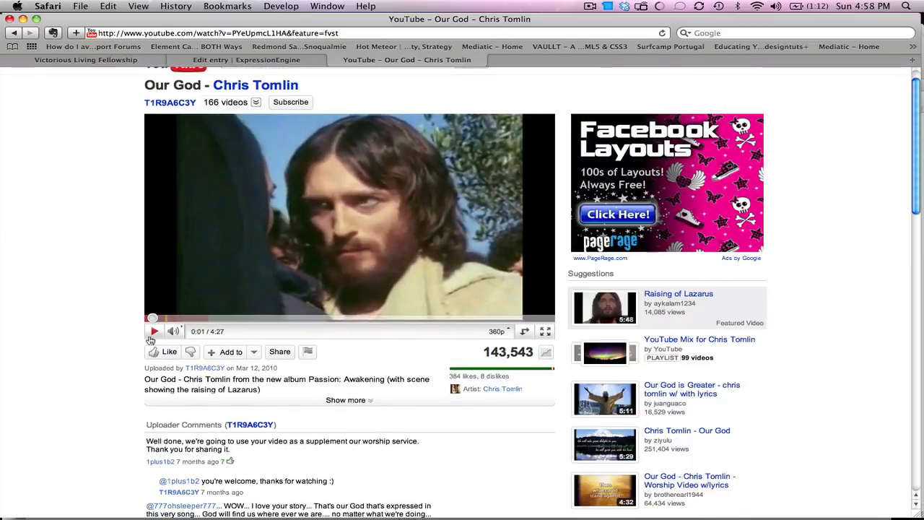
click(280, 352)
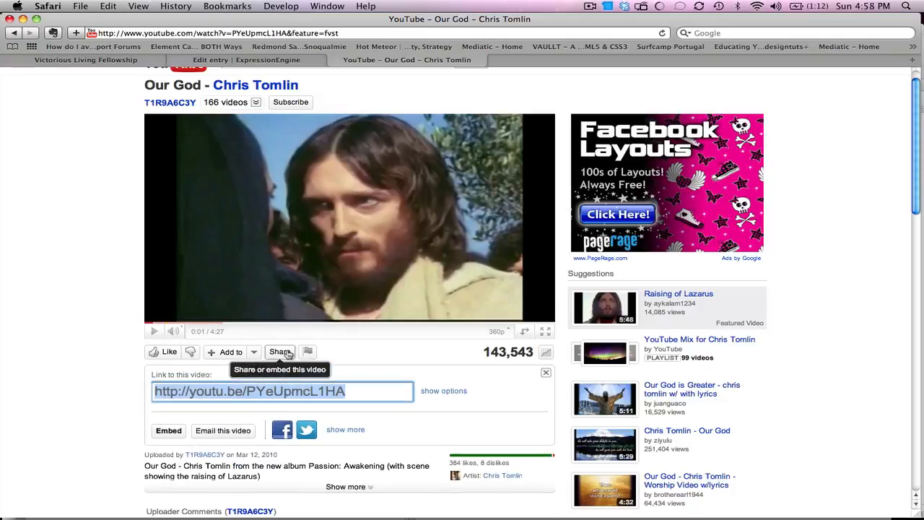
click(169, 432)
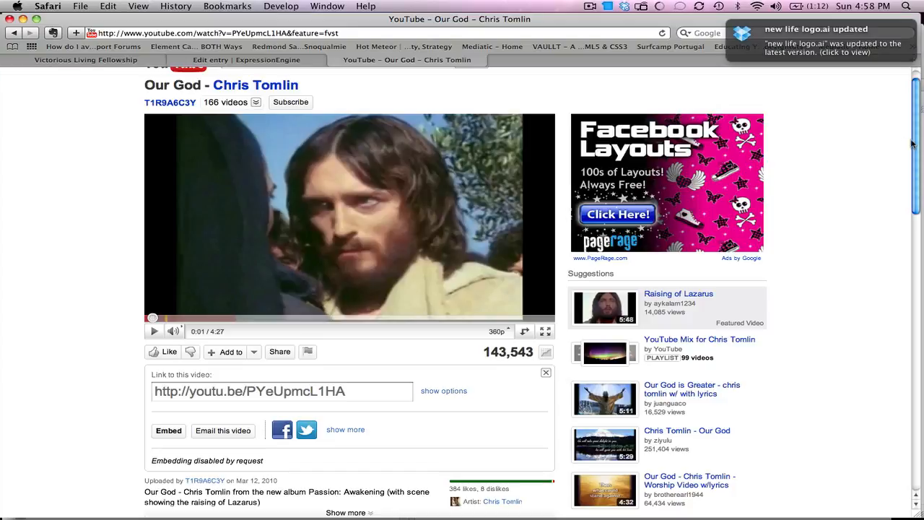
drag(914, 145, 907, 85)
Step: Rerun the chris tomlin our god search and open another upload of the video
click(419, 89)
key(Return)
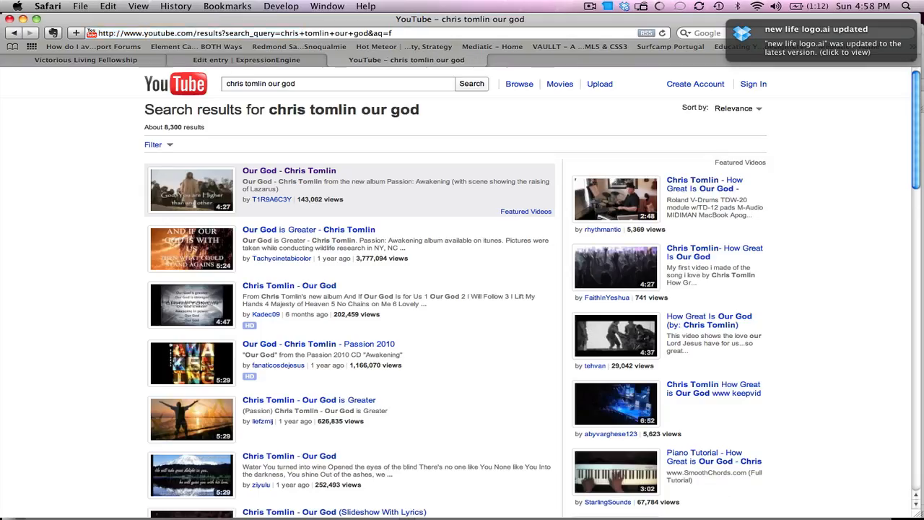
drag(914, 171, 900, 248)
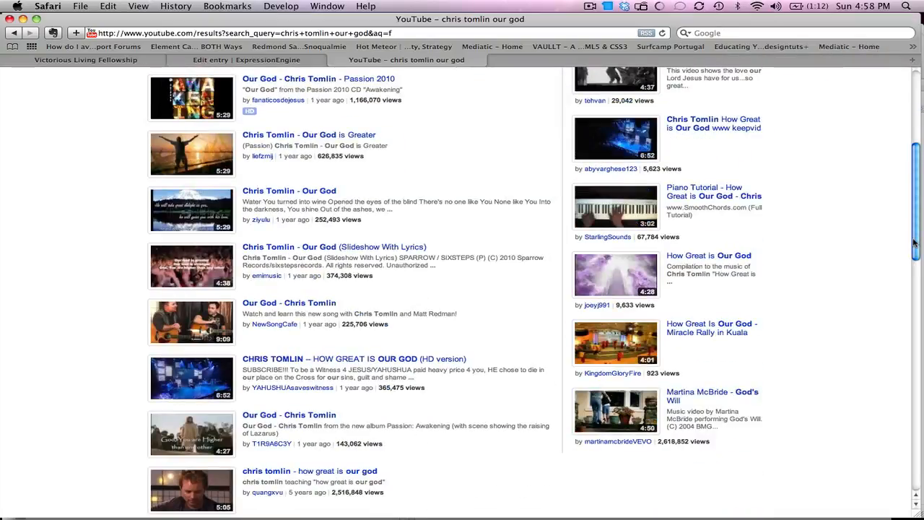
click(311, 305)
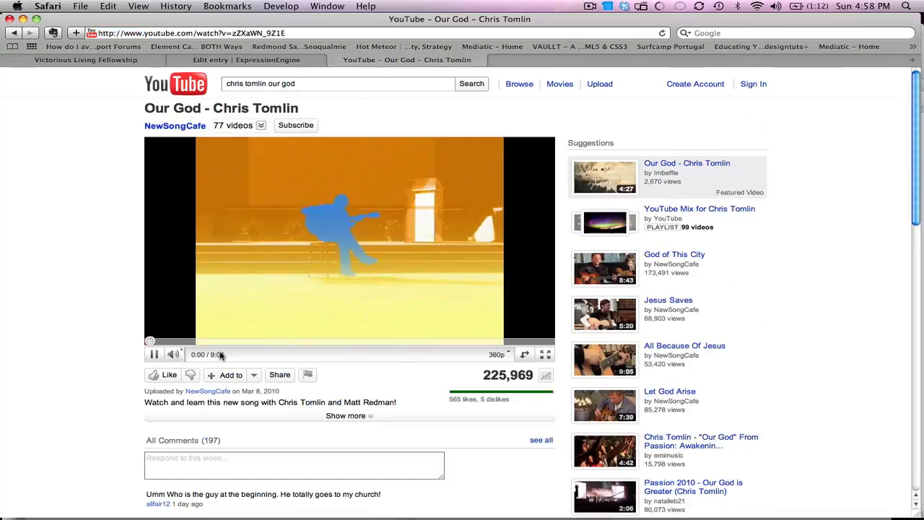
Step: Pause it, select its 425×349 iframe embed code, and return to the Students entry editor
click(153, 354)
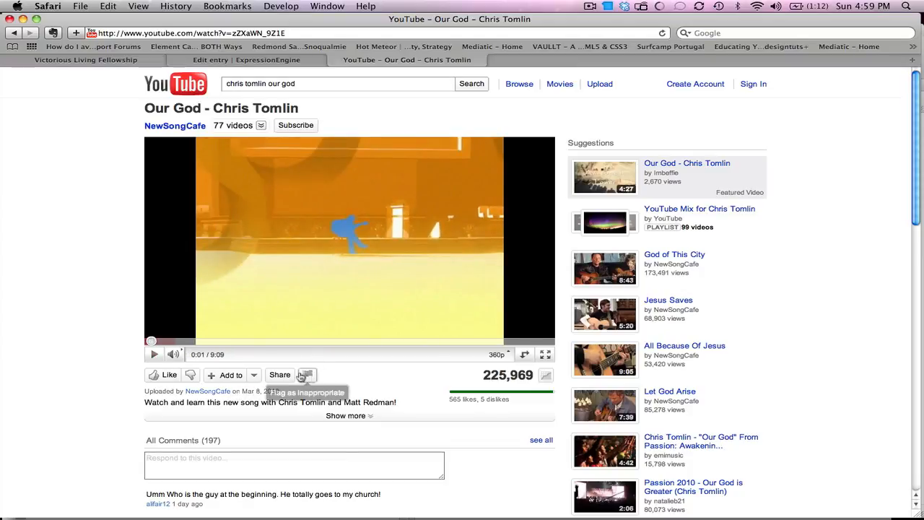
click(280, 375)
click(168, 454)
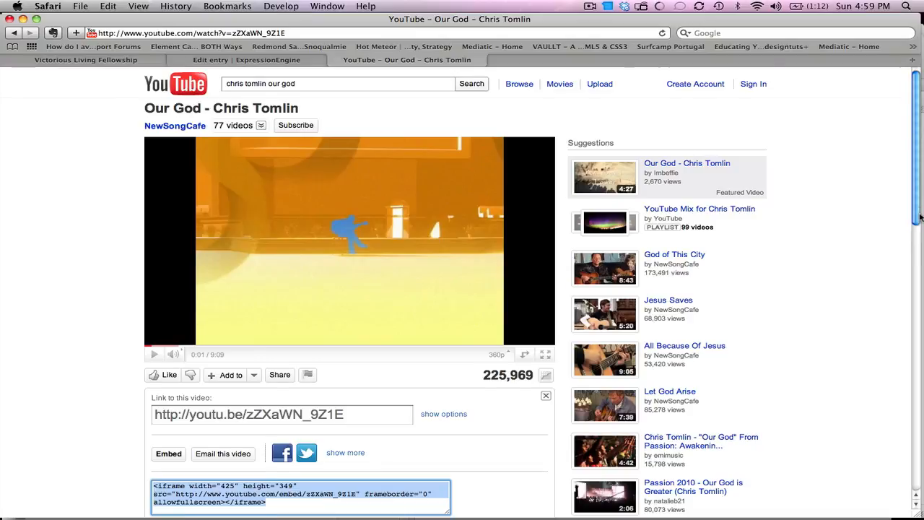
drag(920, 217, 920, 247)
click(292, 404)
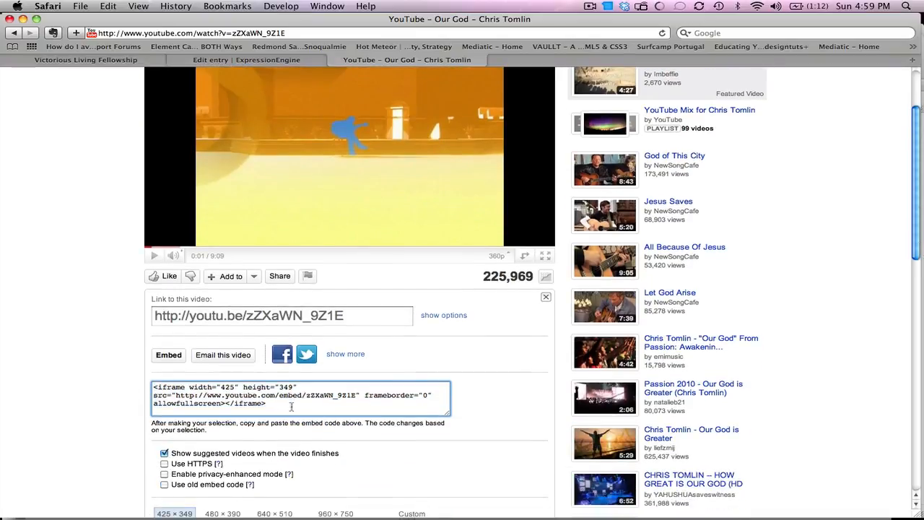
drag(293, 406, 127, 387)
key(super+c)
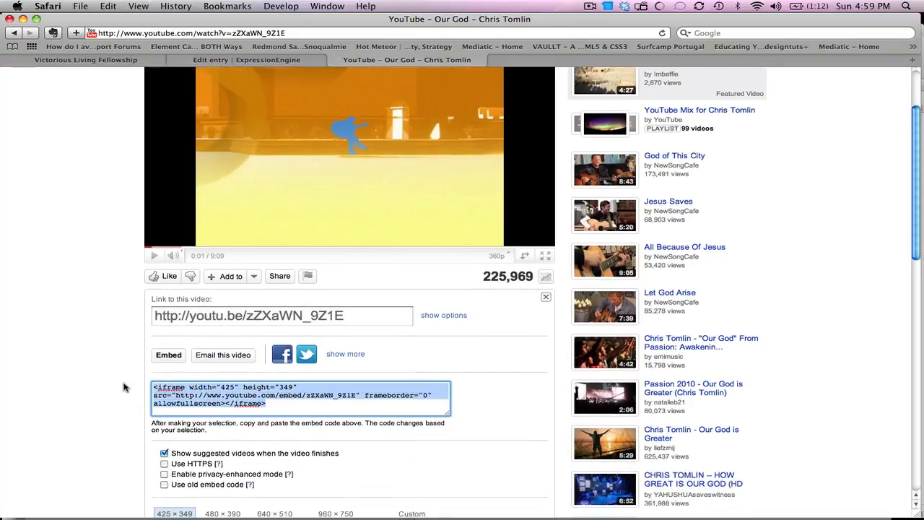
click(257, 61)
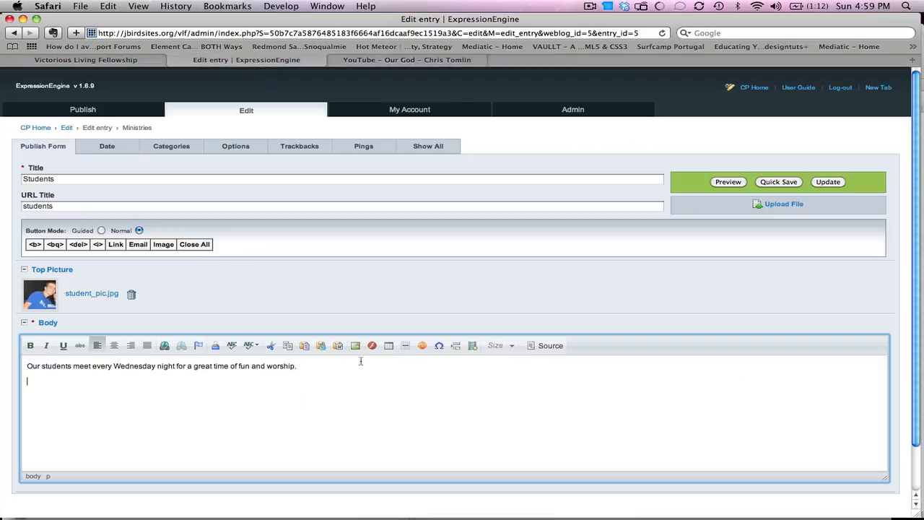
Step: Paste the Our God iframe code through Embed Media into the Students body and update the entry
click(473, 348)
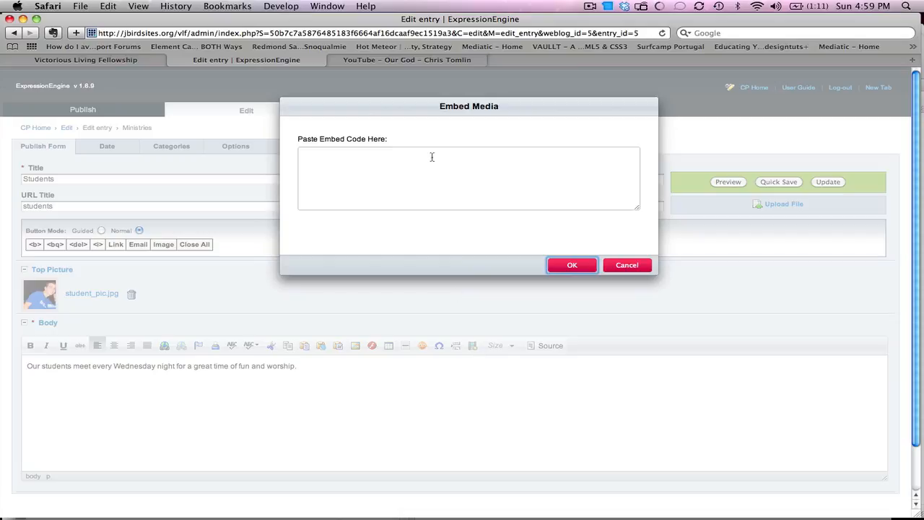
click(432, 157)
key(super+v)
click(572, 266)
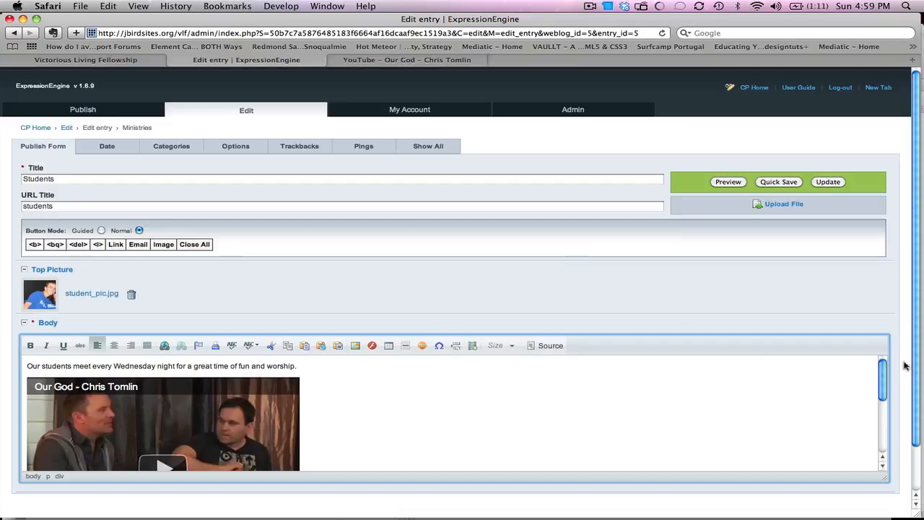
mouse_move(884, 369)
mouse_down()
mouse_move(882, 423)
mouse_move(880, 378)
mouse_up()
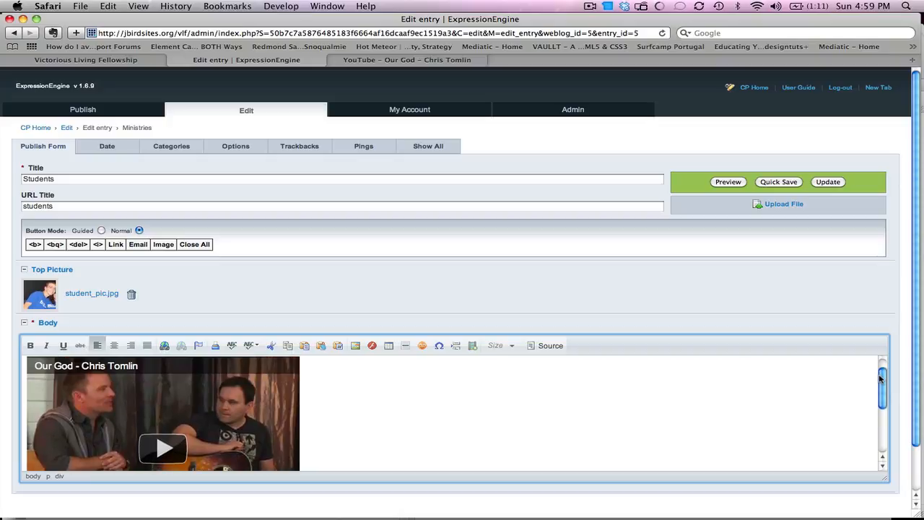
click(355, 345)
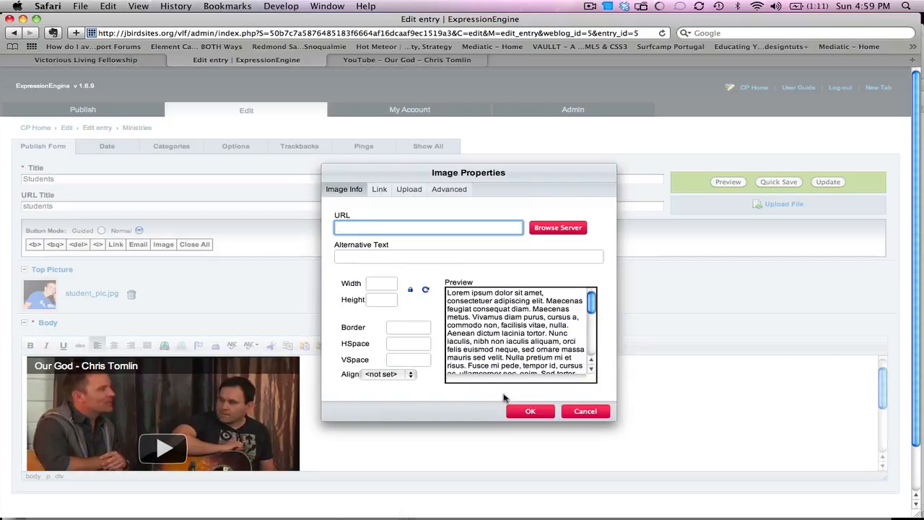
click(574, 416)
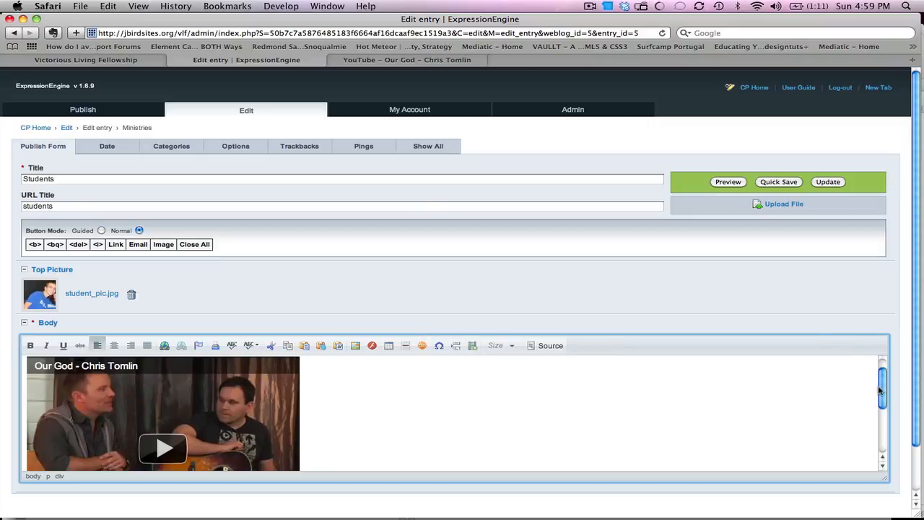
click(828, 181)
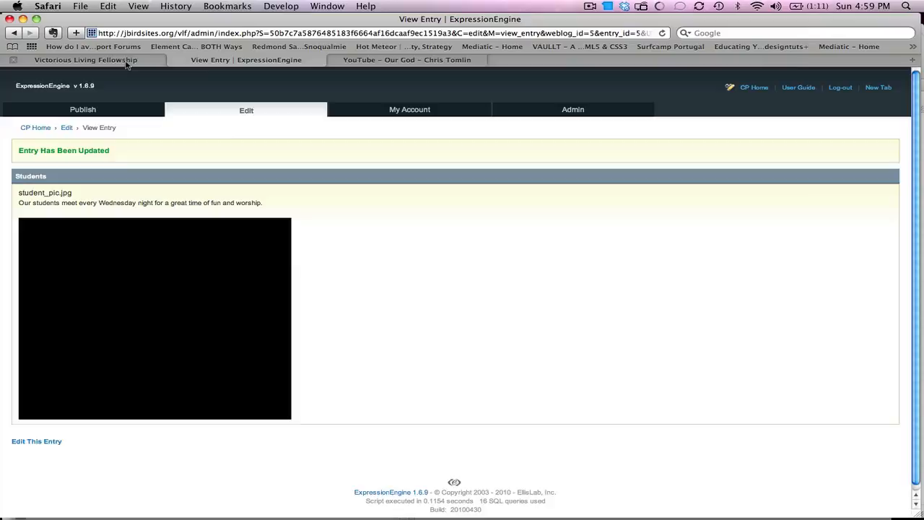
Step: Reload the live Students page and play the embedded Our God video
click(128, 61)
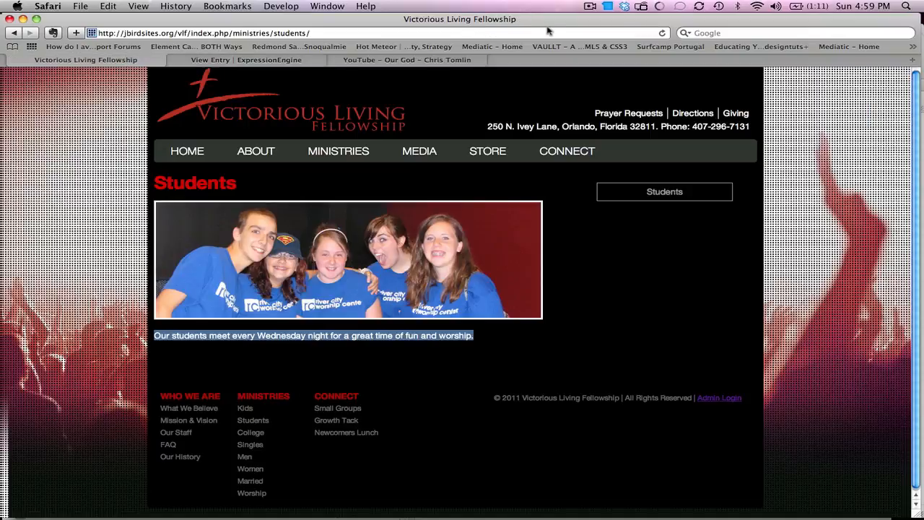
click(663, 34)
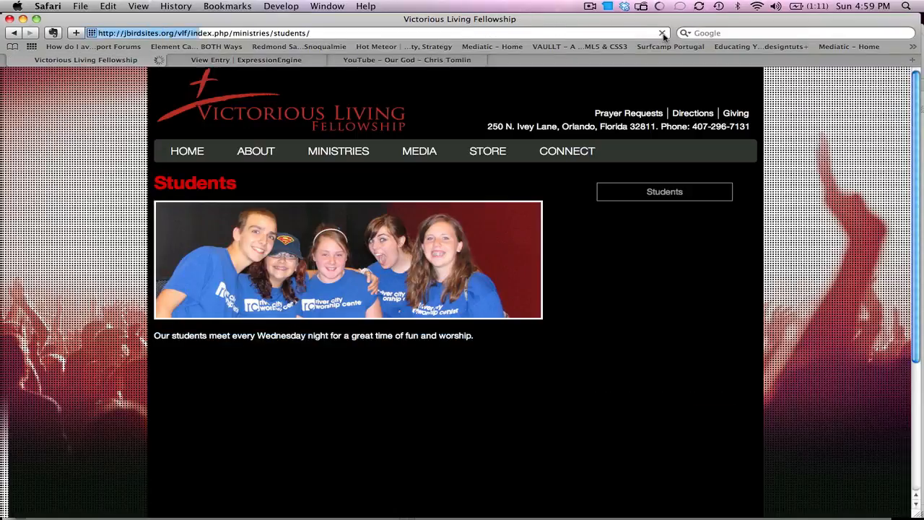
drag(917, 122, 919, 228)
click(291, 283)
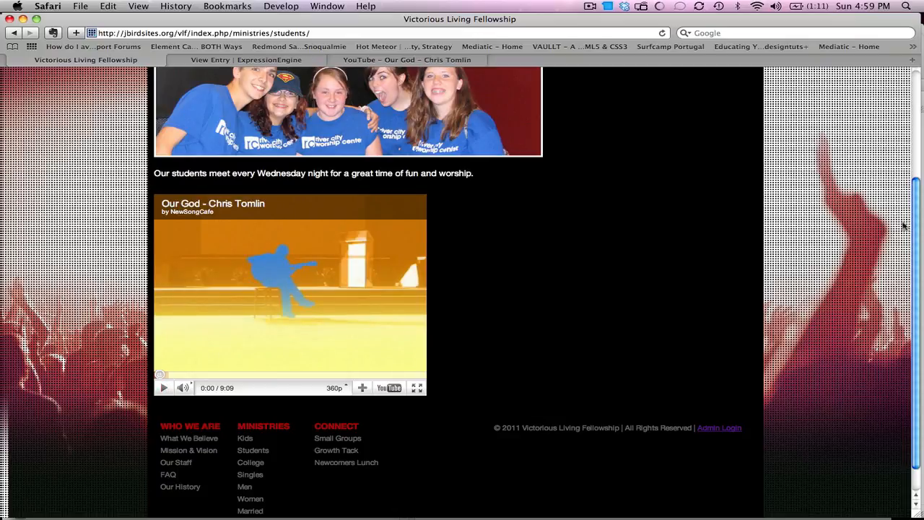
drag(913, 225, 906, 108)
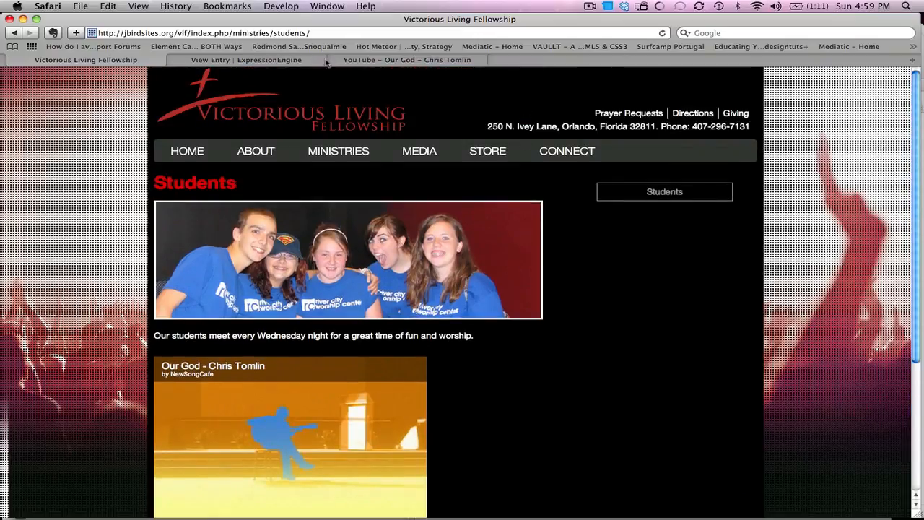
Step: Compare the live description with the saved entry, then open the Edit Weblog Entries list
click(273, 64)
mouse_move(107, 109)
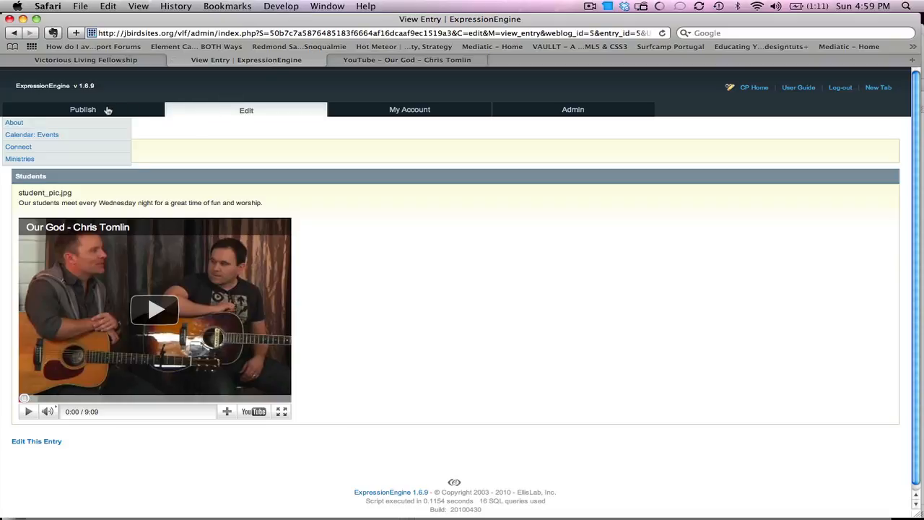
click(145, 64)
mouse_move(321, 151)
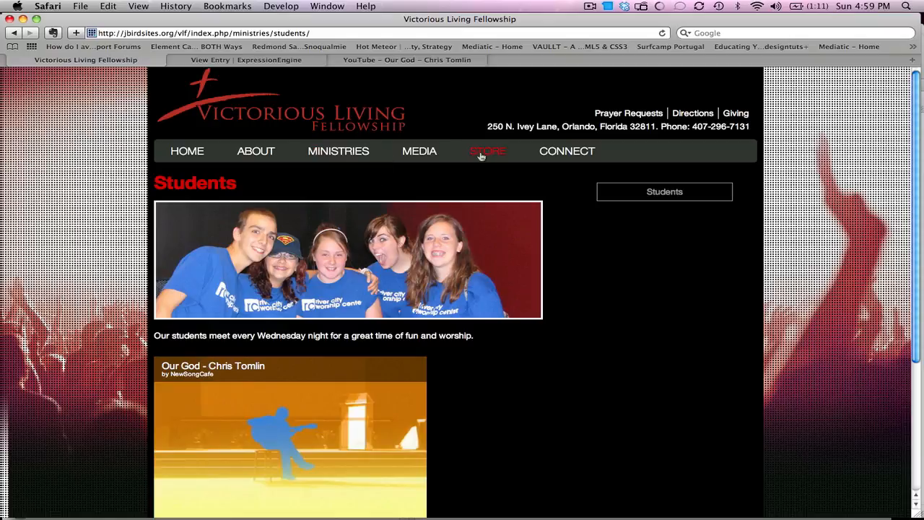
click(289, 64)
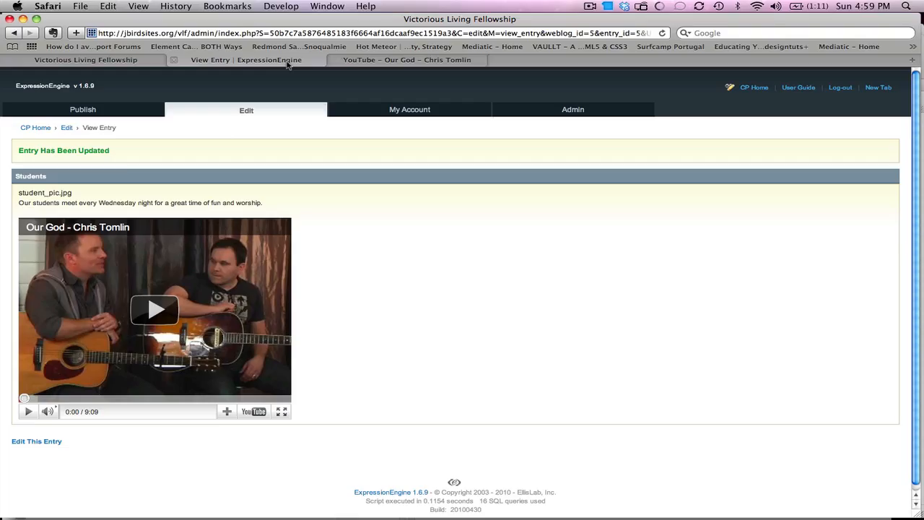
click(144, 60)
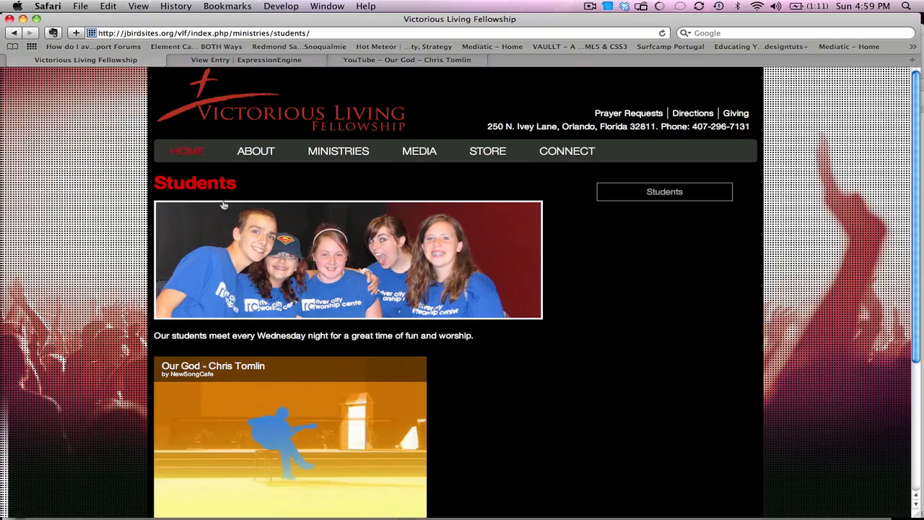
triple_click(211, 336)
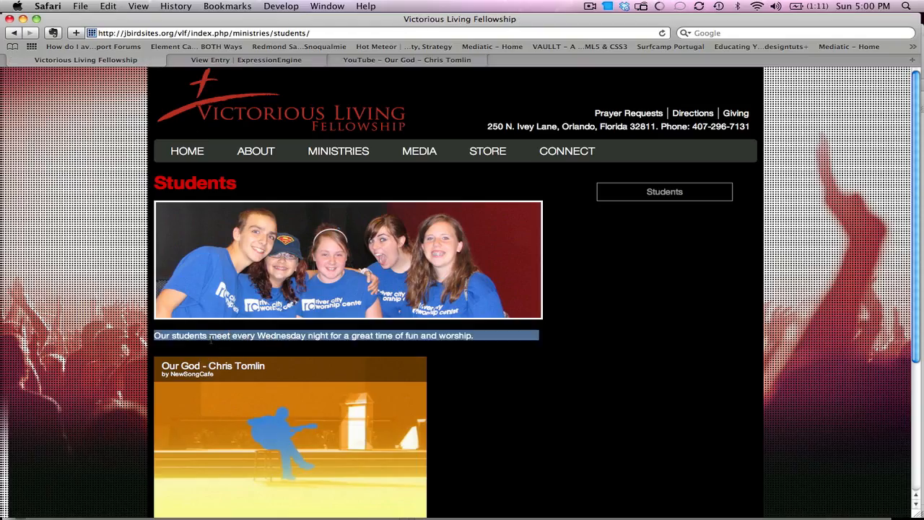
click(234, 62)
click(247, 113)
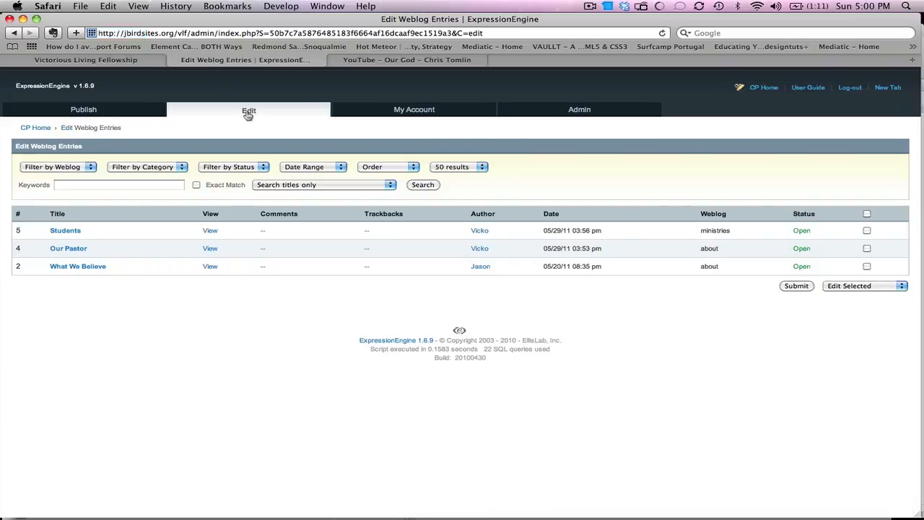
Step: Reopen Students from the entries list, select its Wednesday description paragraph, and update the entry
click(66, 232)
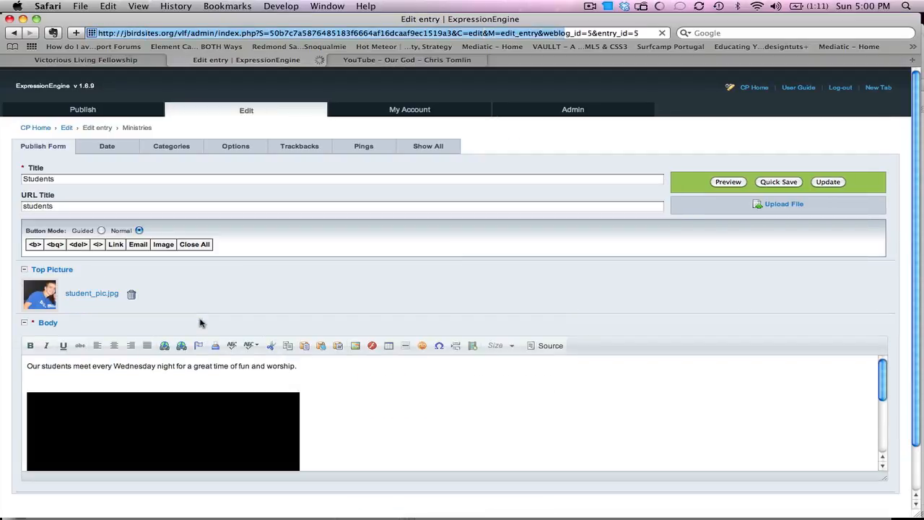
double_click(196, 366)
triple_click(195, 365)
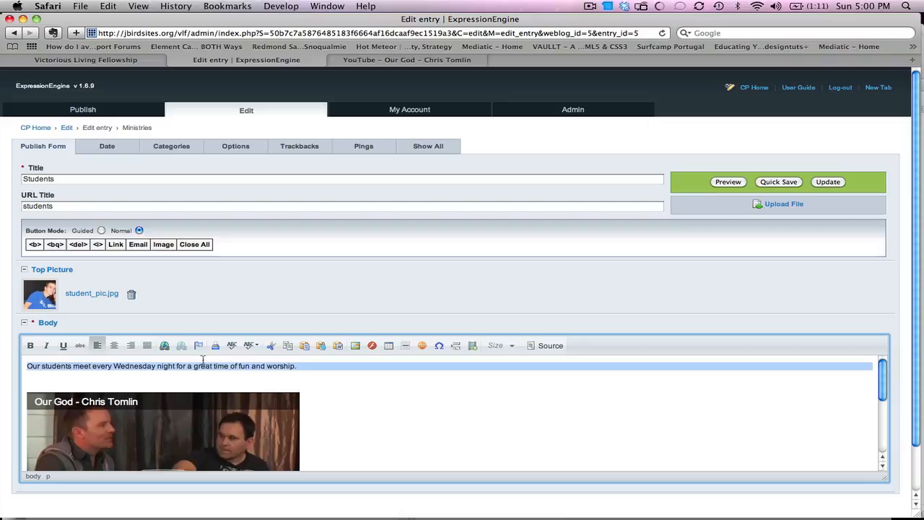
click(831, 183)
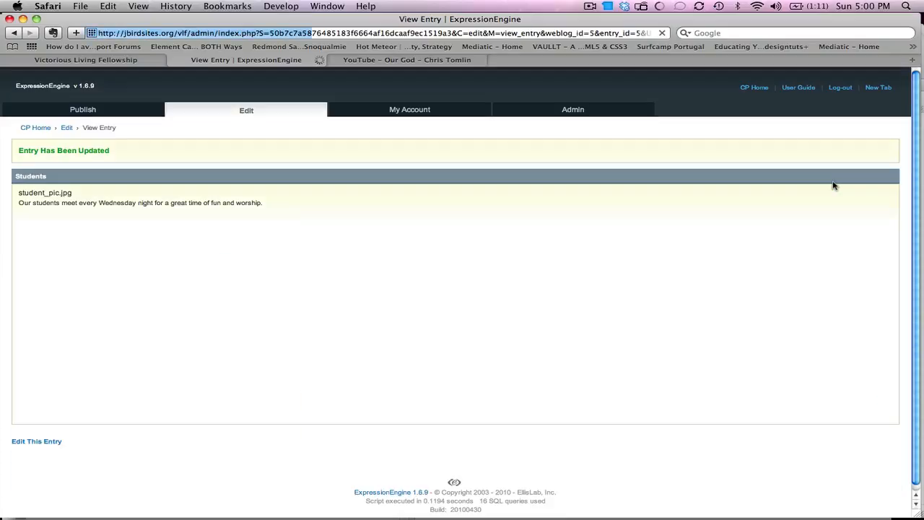